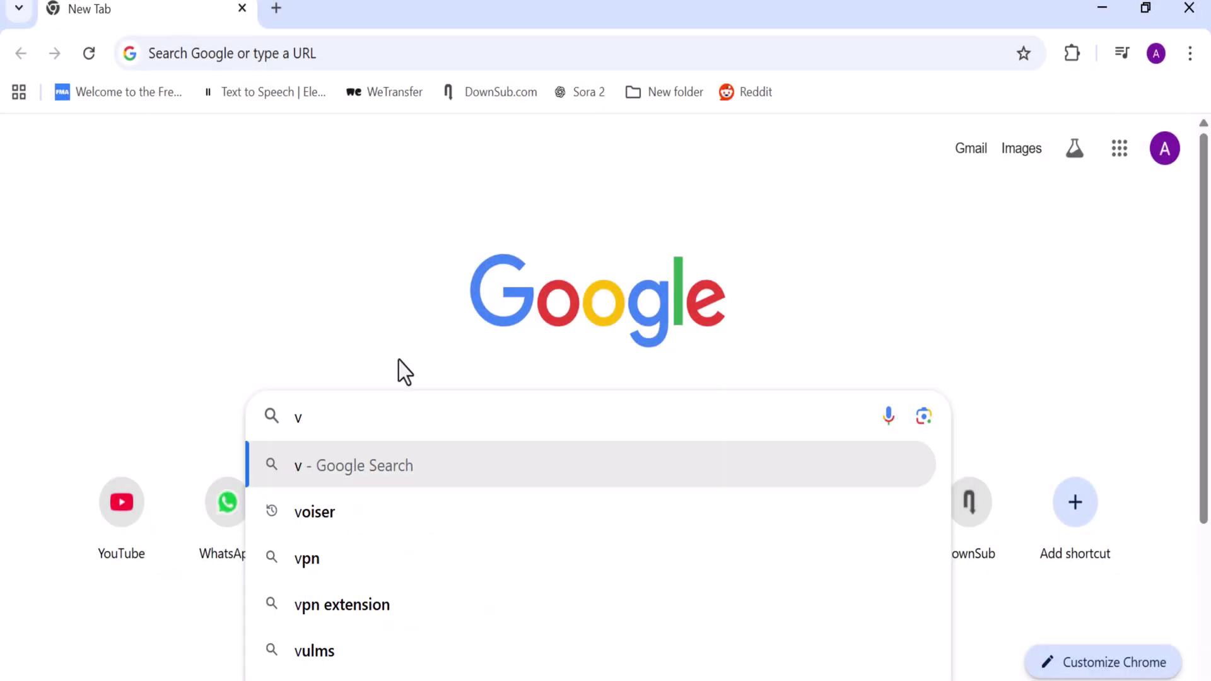
type("ideo face swap io")
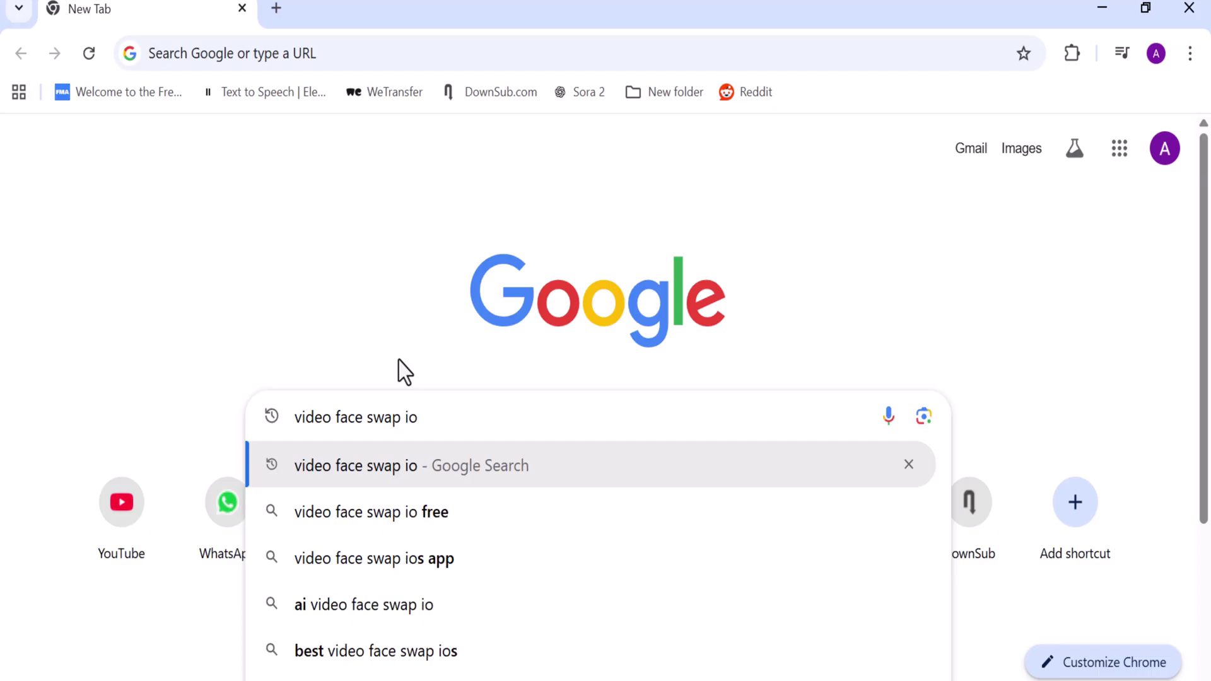
Search Google for 'video face swap io'
key("Return")
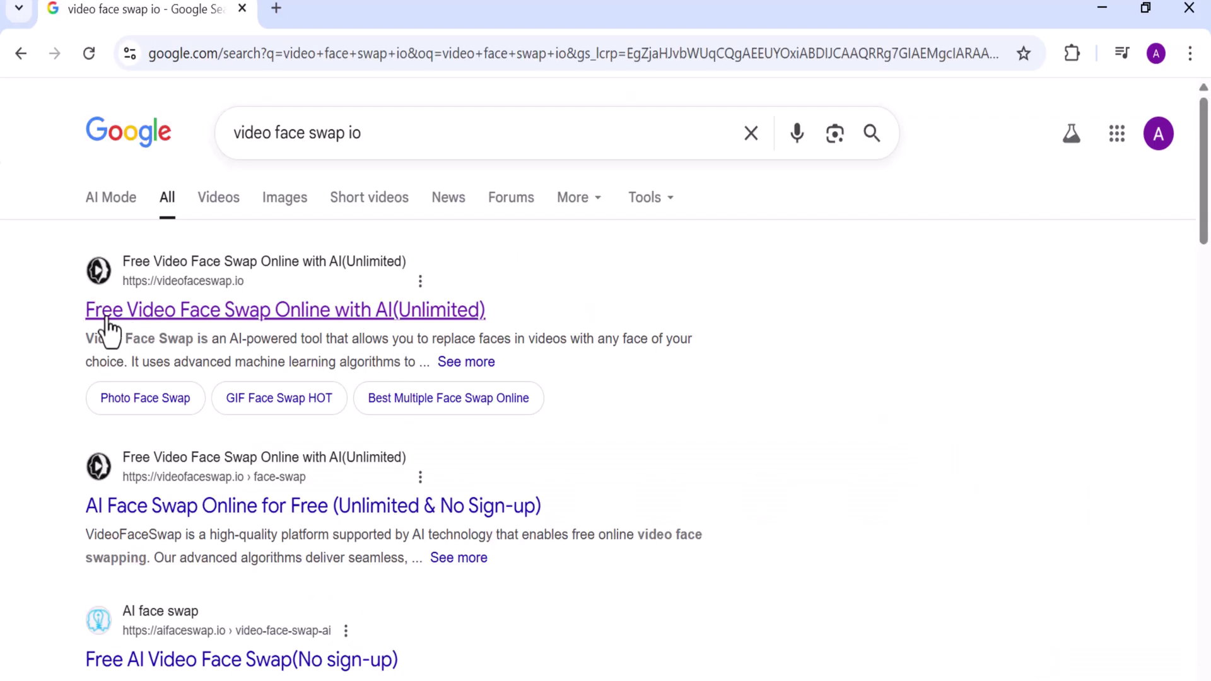
left_click(219, 325)
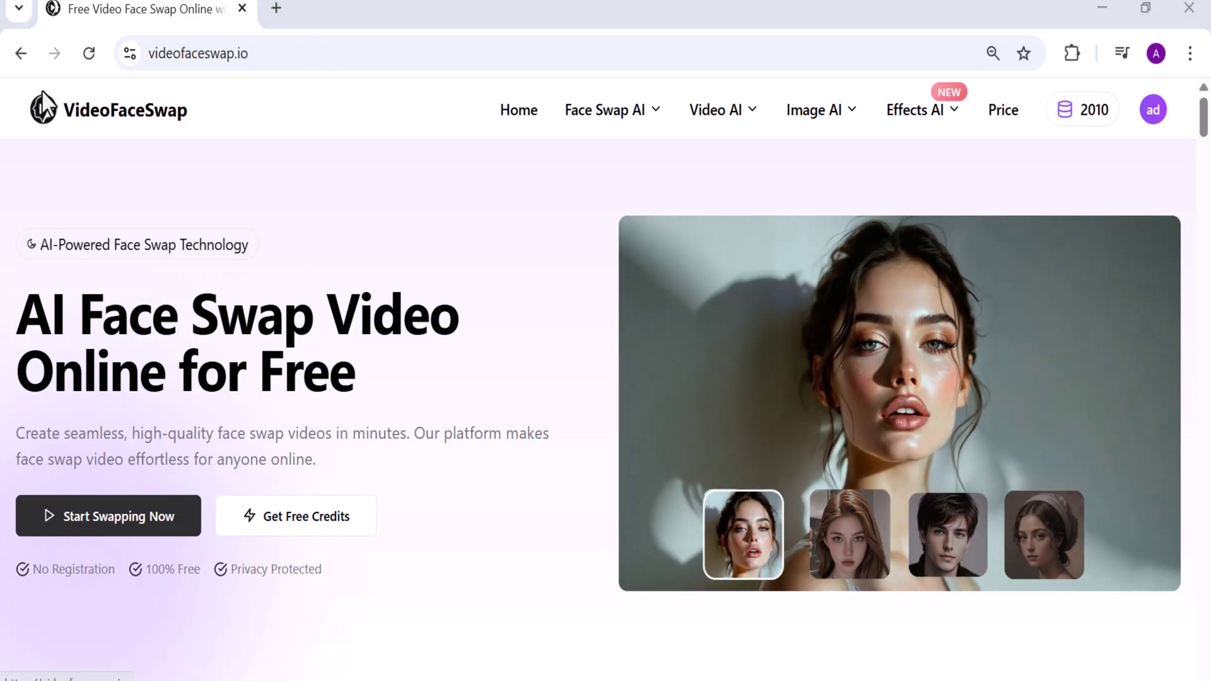
scroll(508, 306, "down", 3)
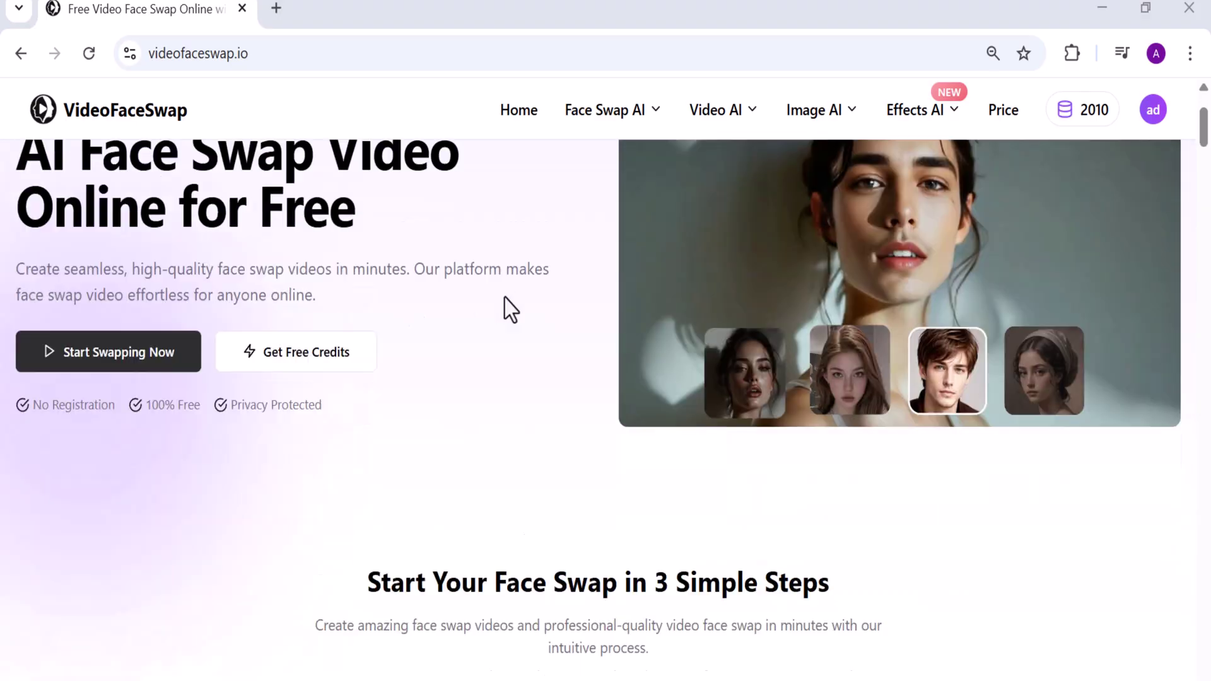
scroll(509, 311, "down", 2)
scroll(501, 313, "down", 4)
scroll(501, 312, "down", 2)
scroll(494, 311, "down", 1)
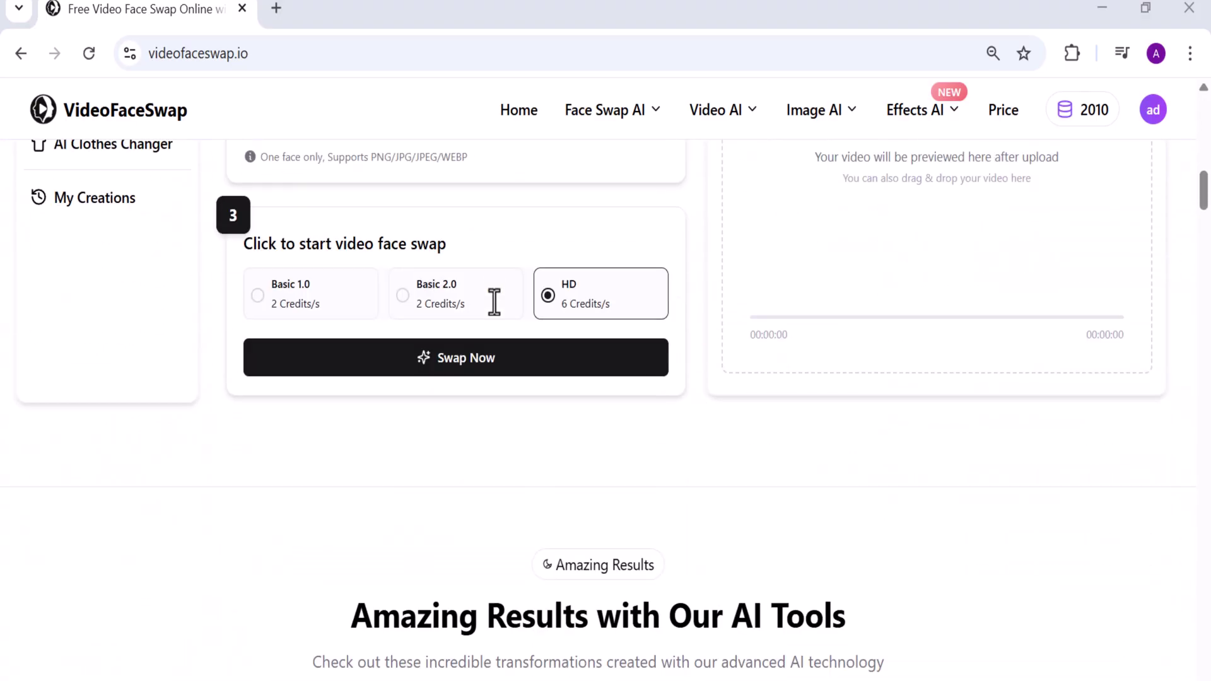
scroll(494, 312, "down", 3)
scroll(495, 315, "down", 1)
scroll(495, 315, "down", 5)
scroll(495, 317, "down", 3)
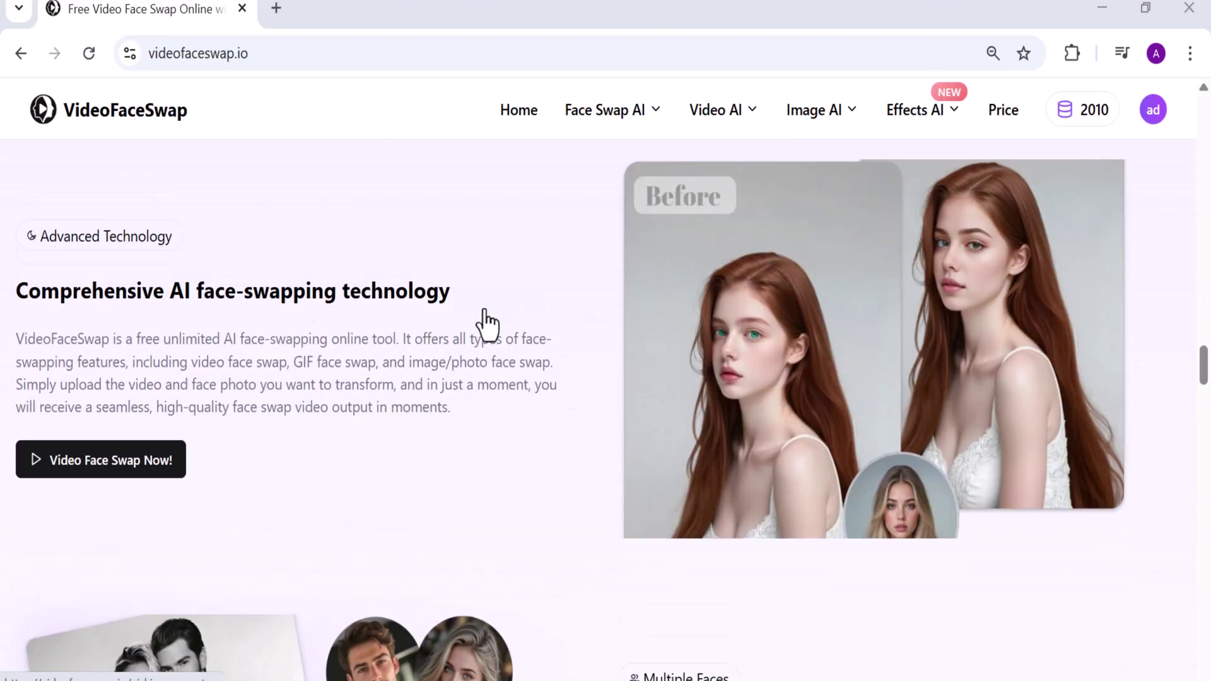
scroll(485, 322, "down", 3)
scroll(486, 324, "down", 3)
scroll(484, 322, "down", 5)
scroll(486, 325, "down", 2)
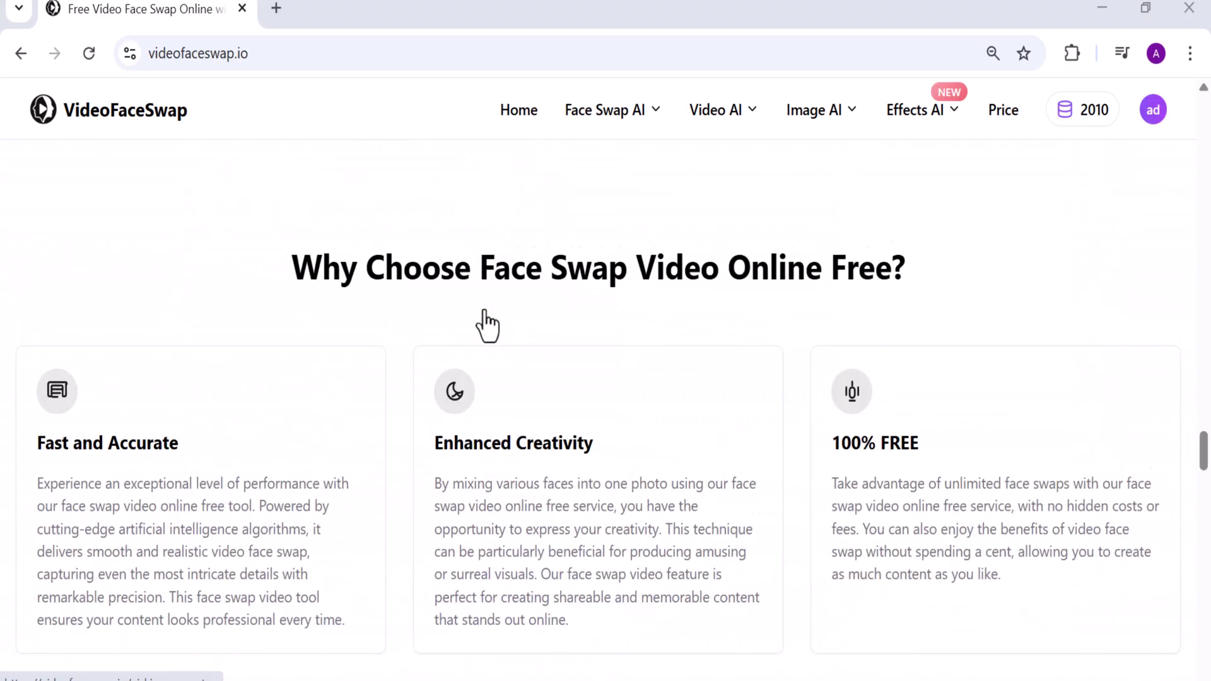
scroll(486, 325, "down", 4)
scroll(487, 324, "down", 2)
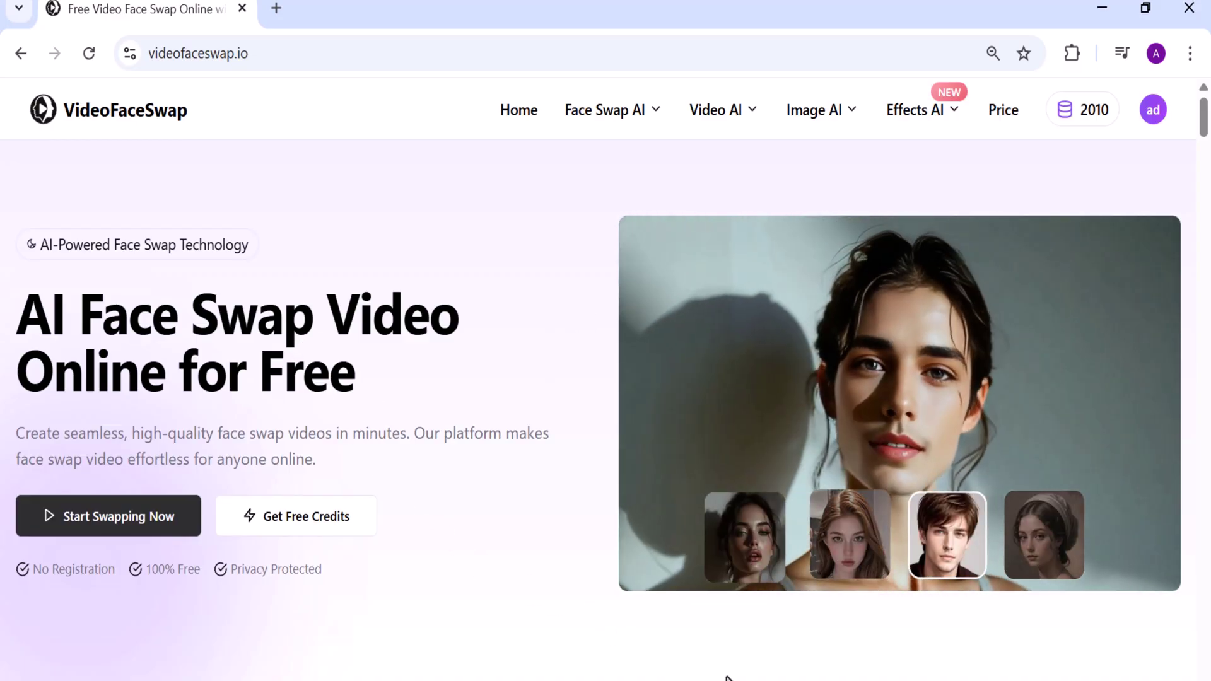
scroll(376, 388, "down", 3)
scroll(376, 393, "down", 3)
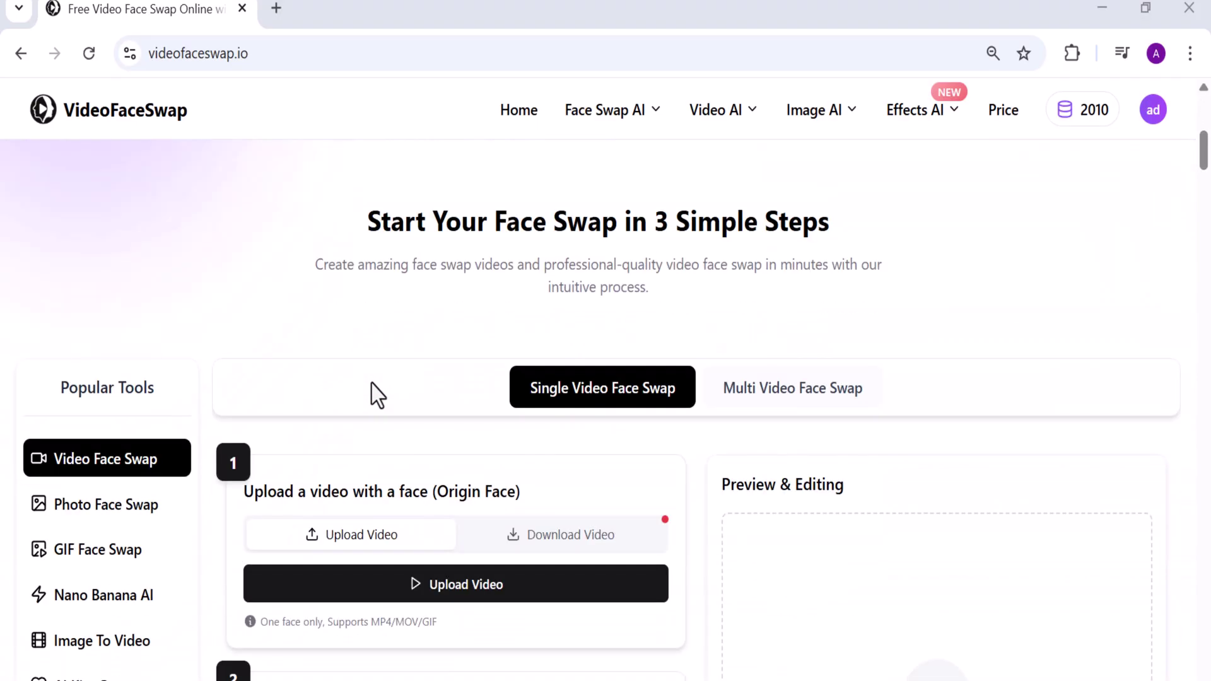
scroll(372, 388, "down", 1)
scroll(374, 392, "down", 1)
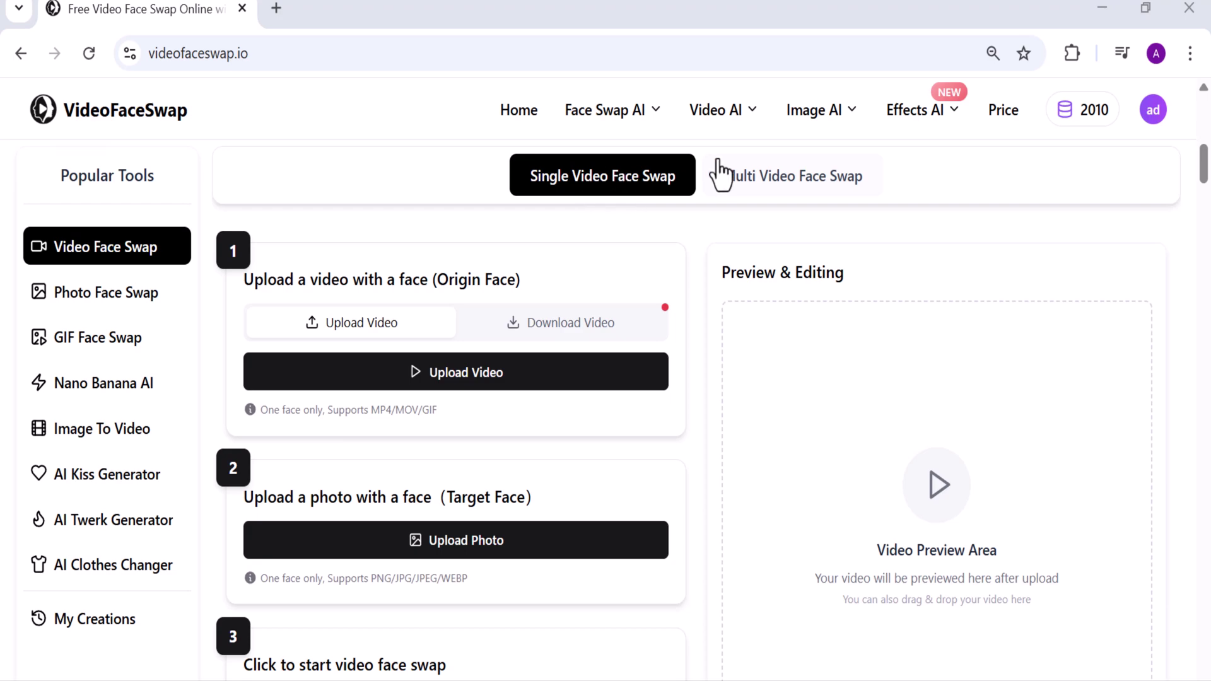
left_click(770, 177)
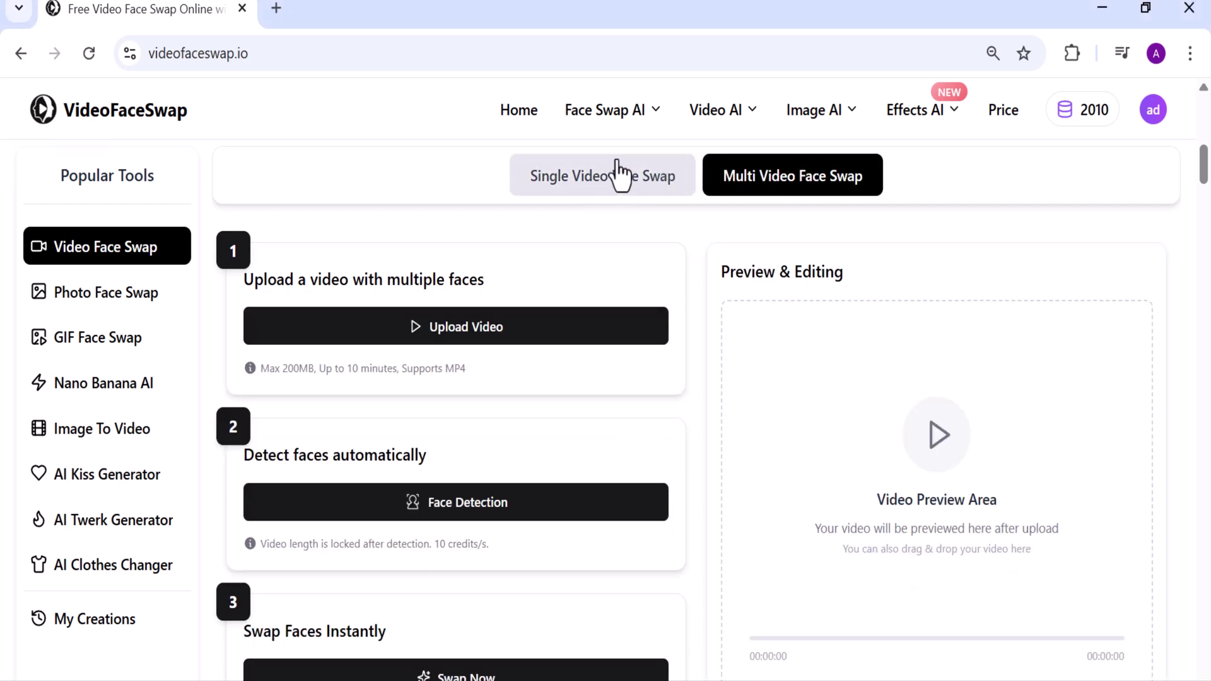
left_click(591, 178)
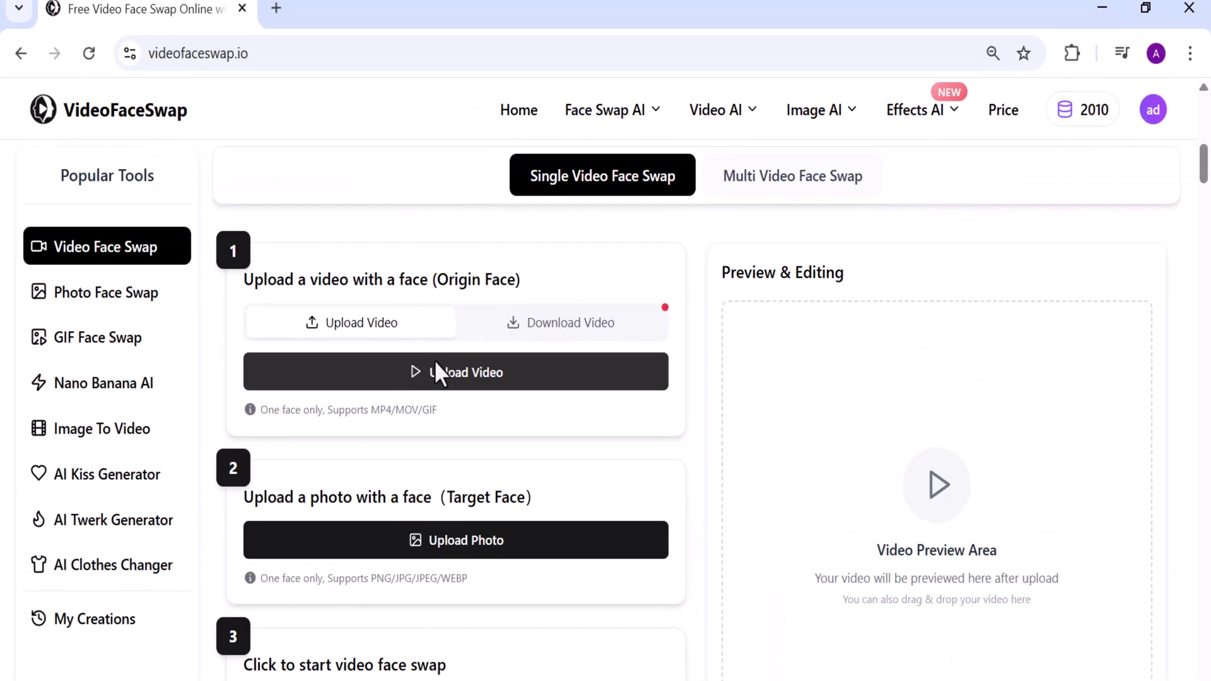
Upload the 8135208-hd_1080_1920_25fps video as the origin face video
left_click(434, 372)
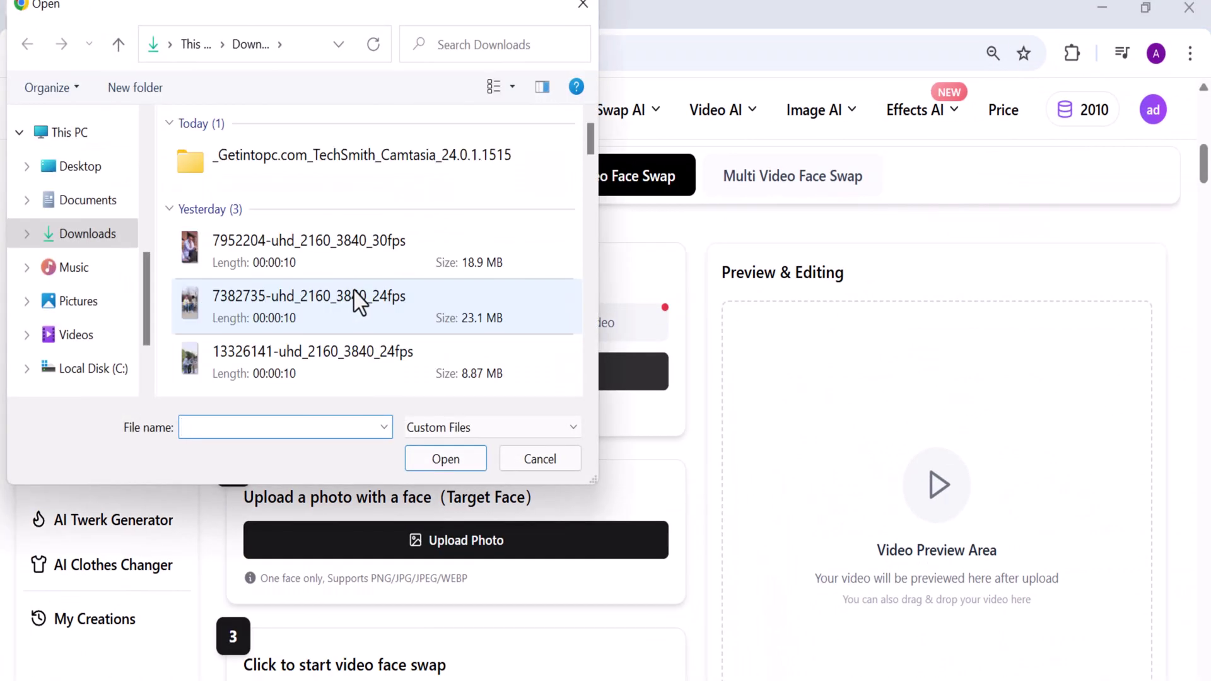
scroll(356, 302, "down", 3)
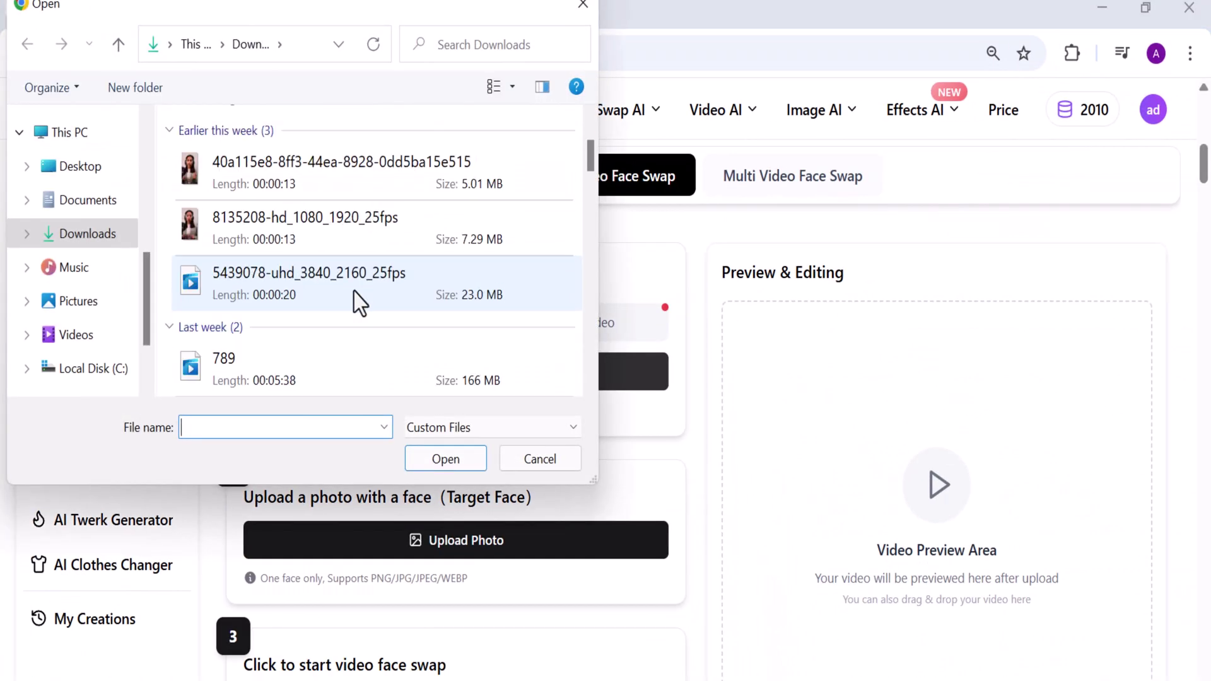
left_click(322, 244)
left_click(443, 458)
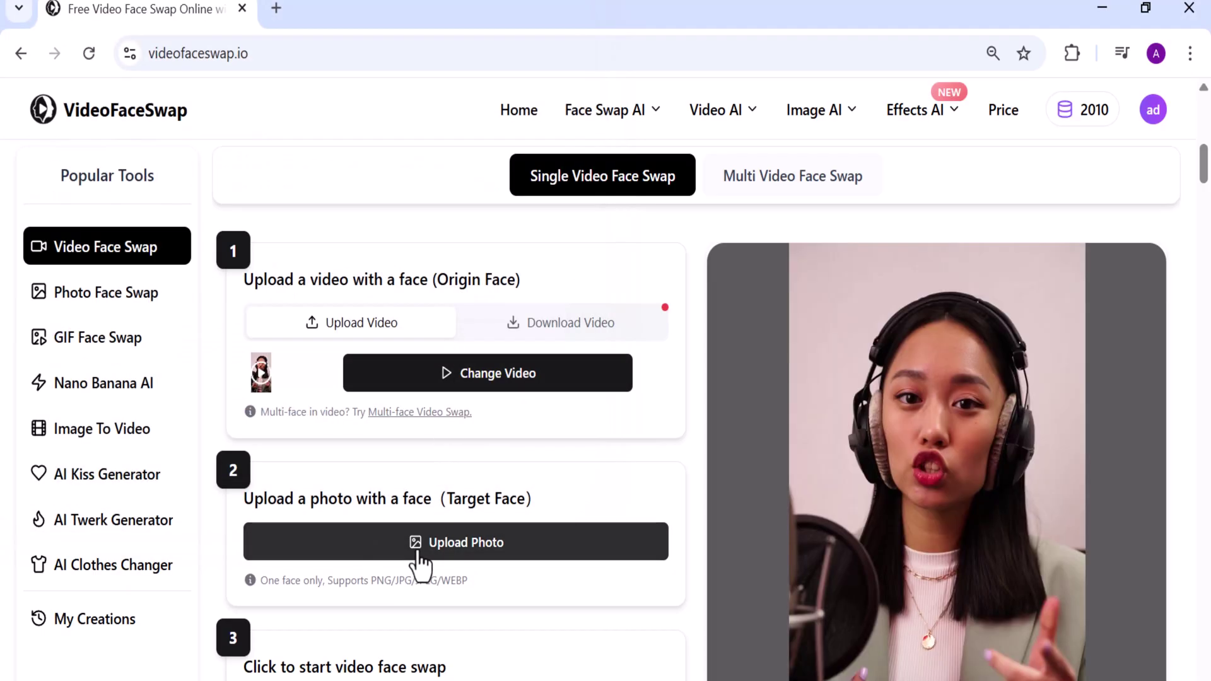
Upload the pexels-danxavier-1239288 photo as the target face and view the swapped video fullscreen
left_click(417, 558)
scroll(305, 373, "down", 3)
left_click(305, 374)
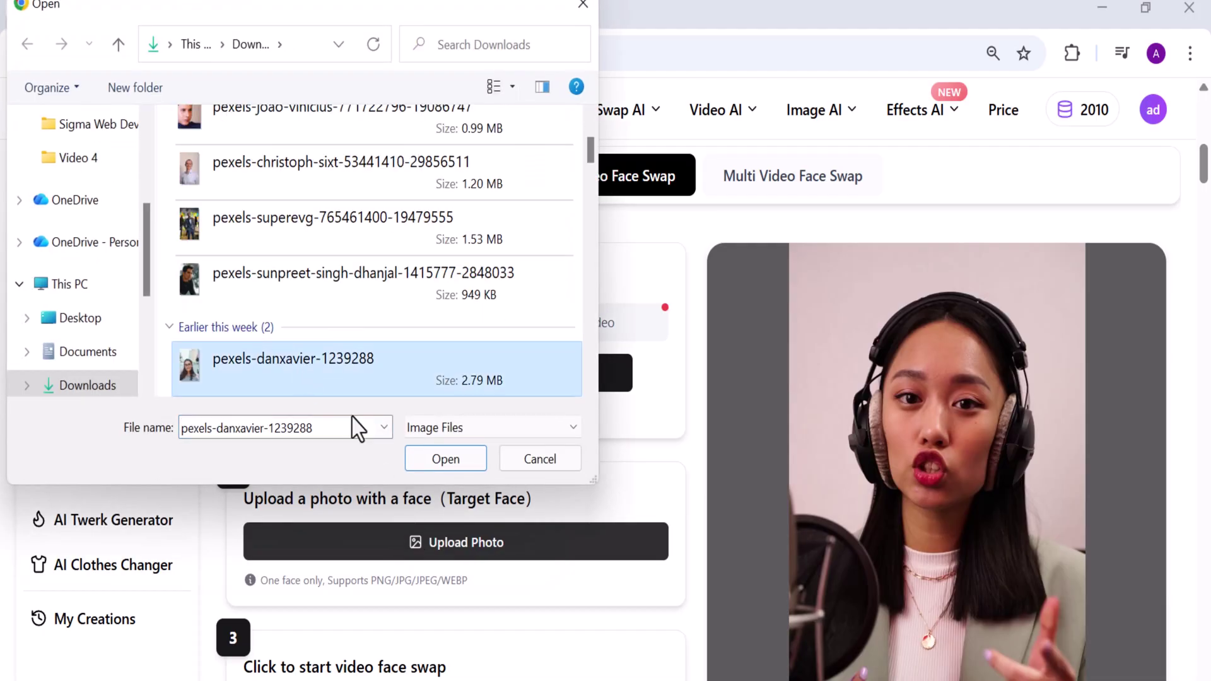
left_click(434, 459)
scroll(377, 485, "down", 1)
scroll(355, 420, "down", 1)
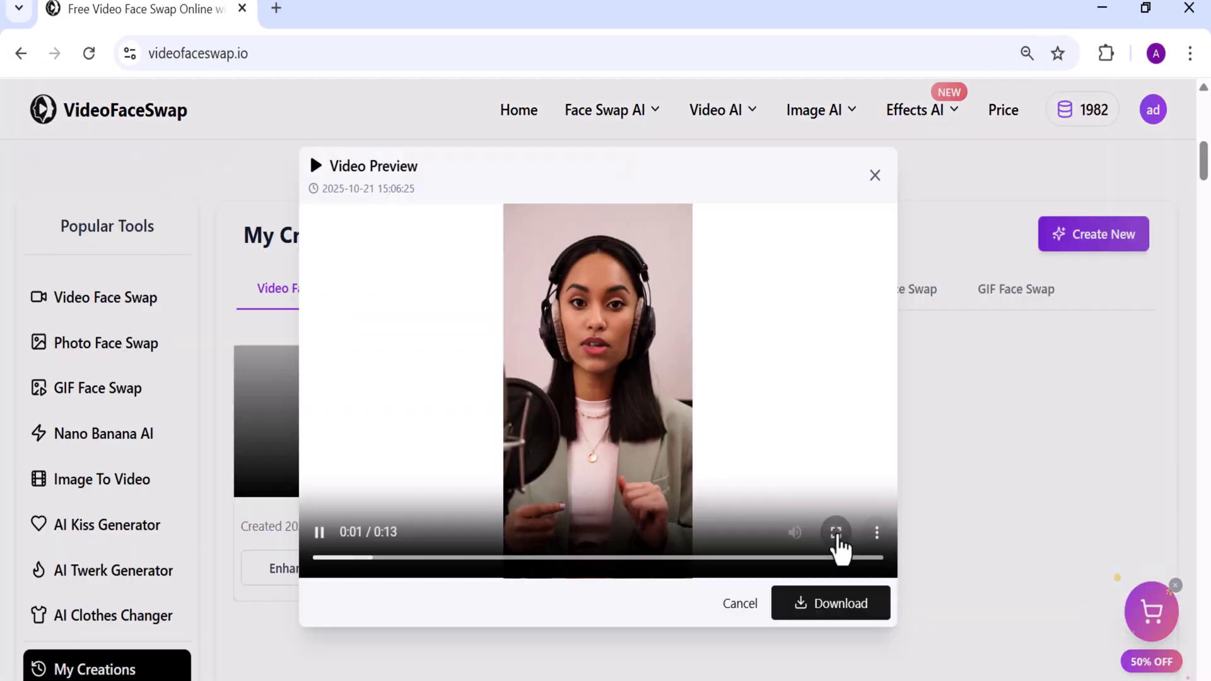
left_click(837, 534)
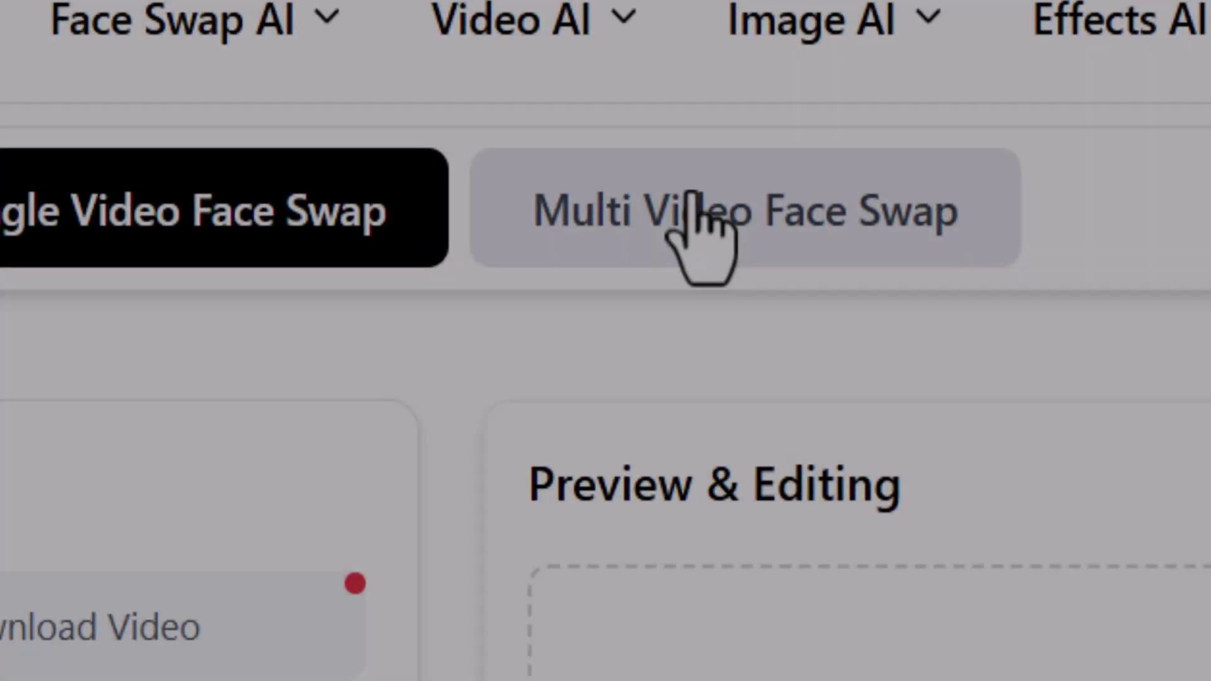
left_click(686, 193)
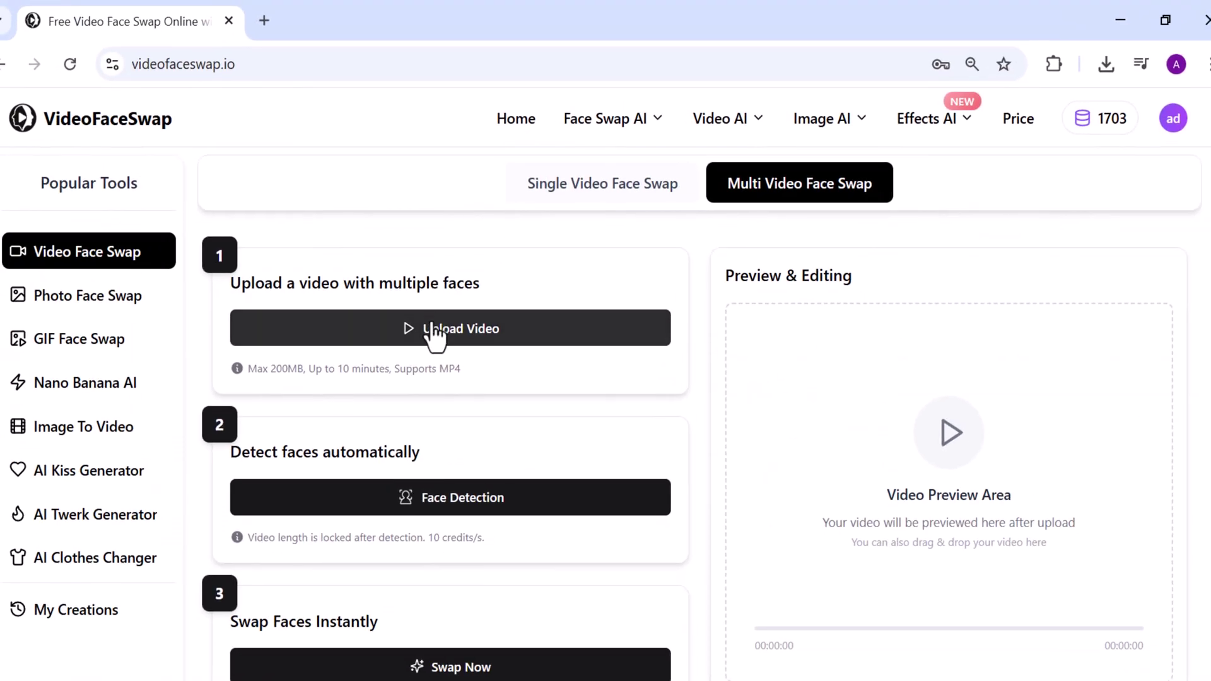
Upload the 5989759-uhd_2160_3840_25fps video, detect its faces, and launch swapping both
left_click(417, 383)
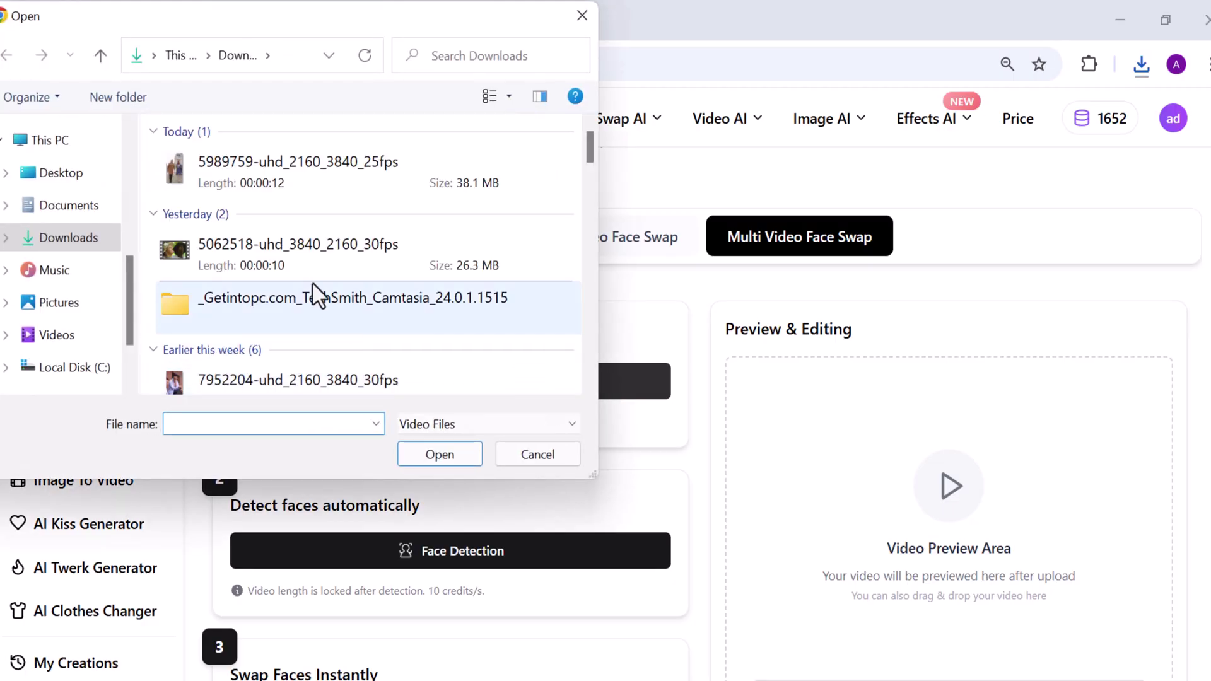
left_click(265, 179)
left_click(433, 458)
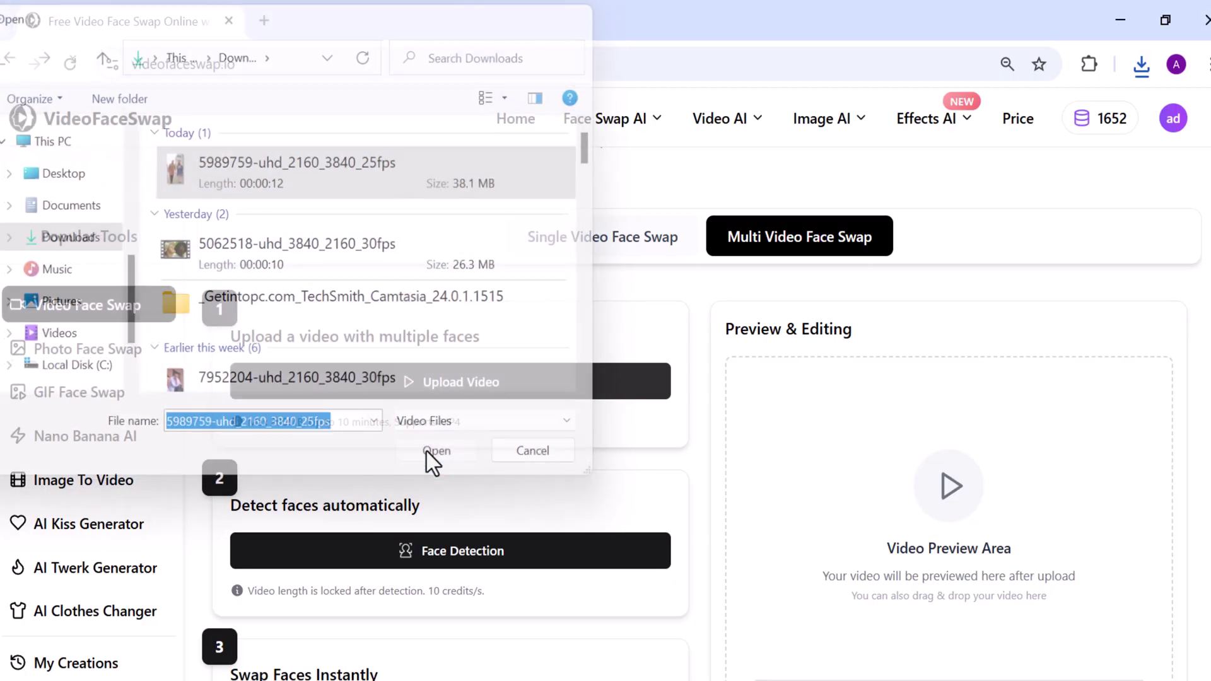
left_click(421, 558)
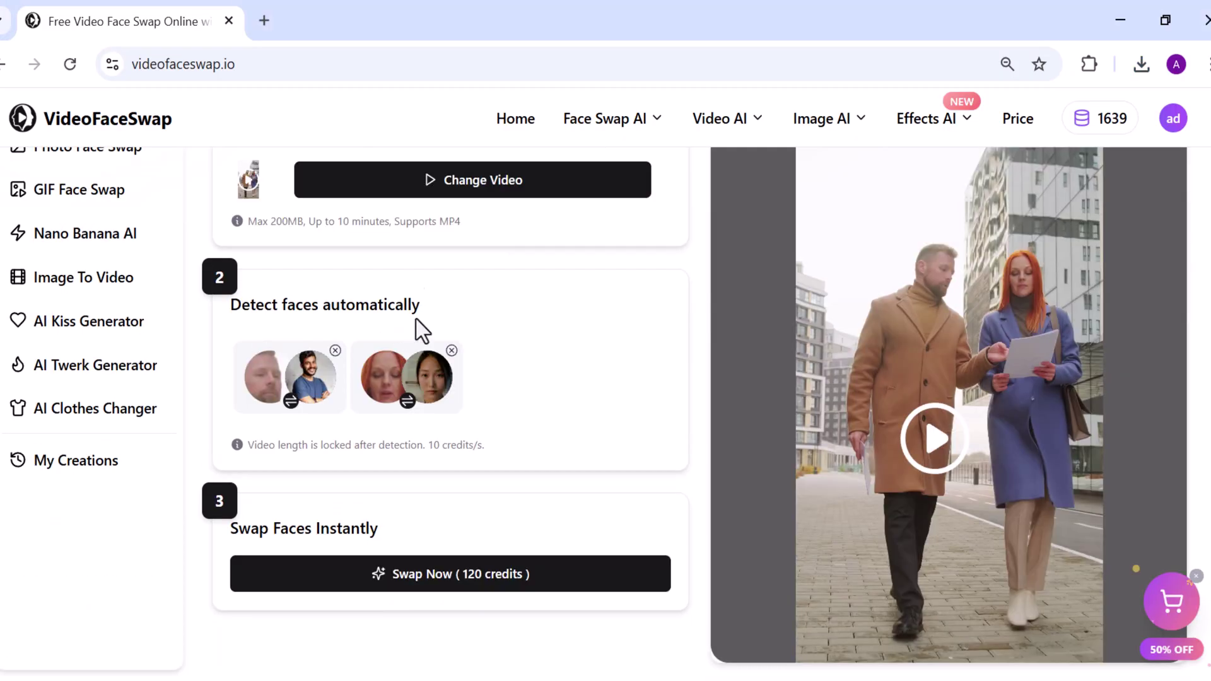
left_click(382, 589)
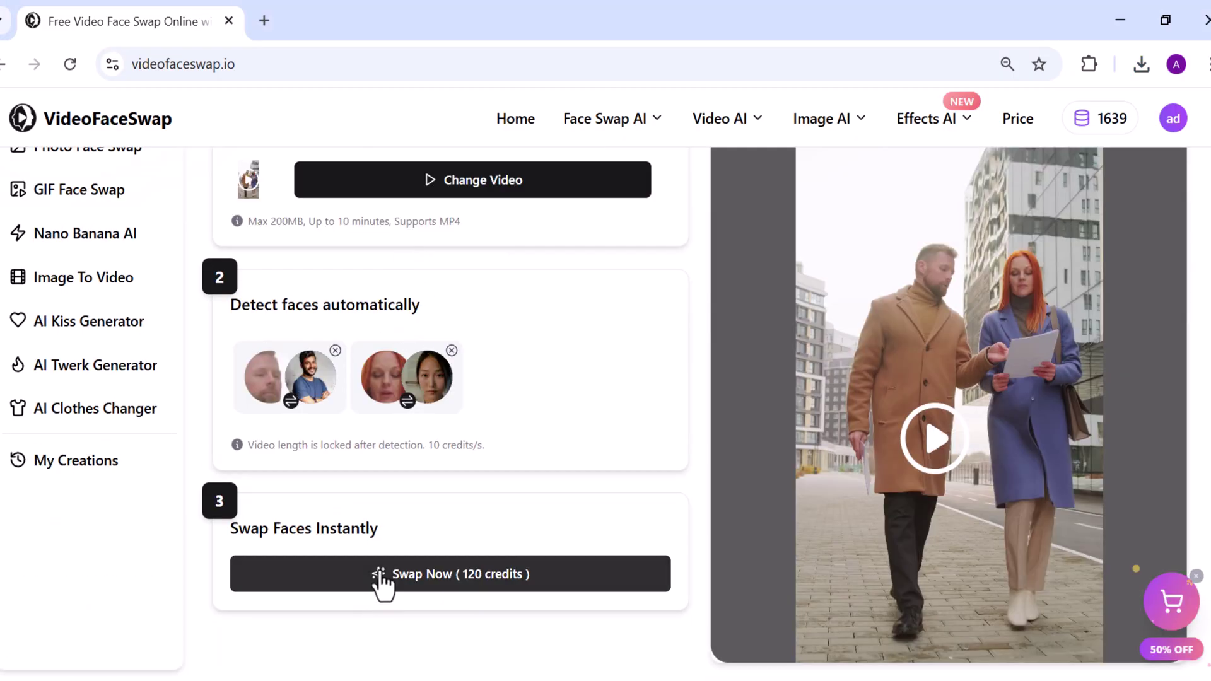
left_click(379, 570)
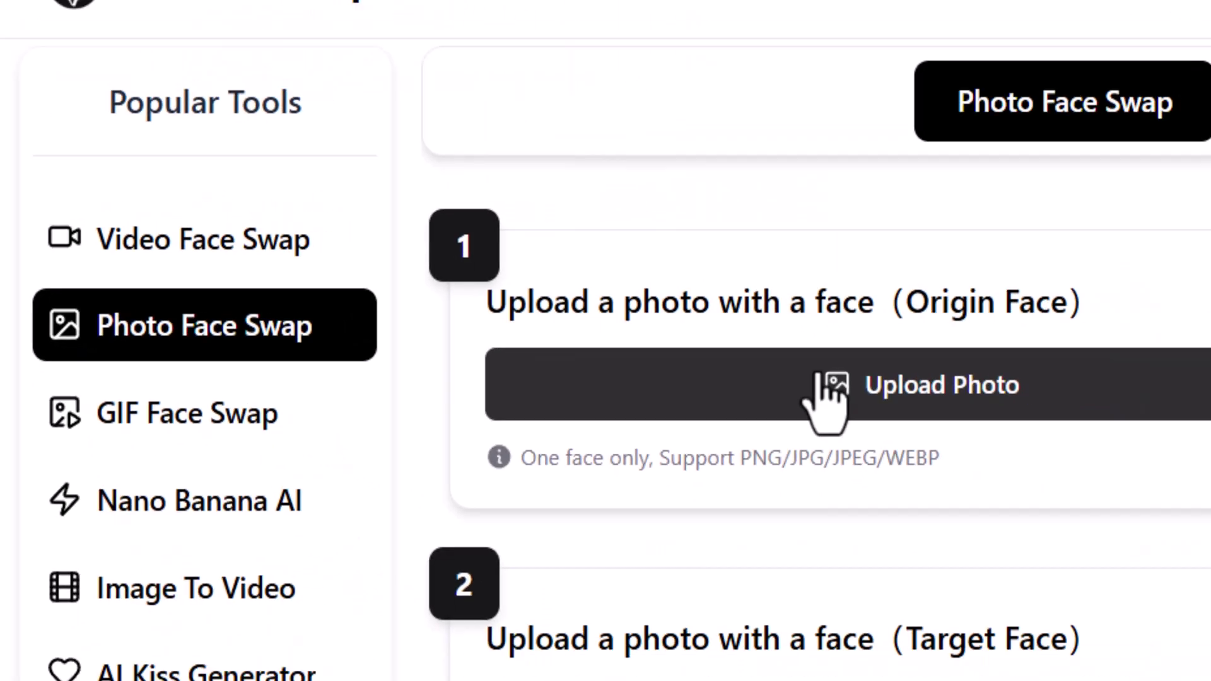
Upload a portrait photo as the origin face
left_click(828, 393)
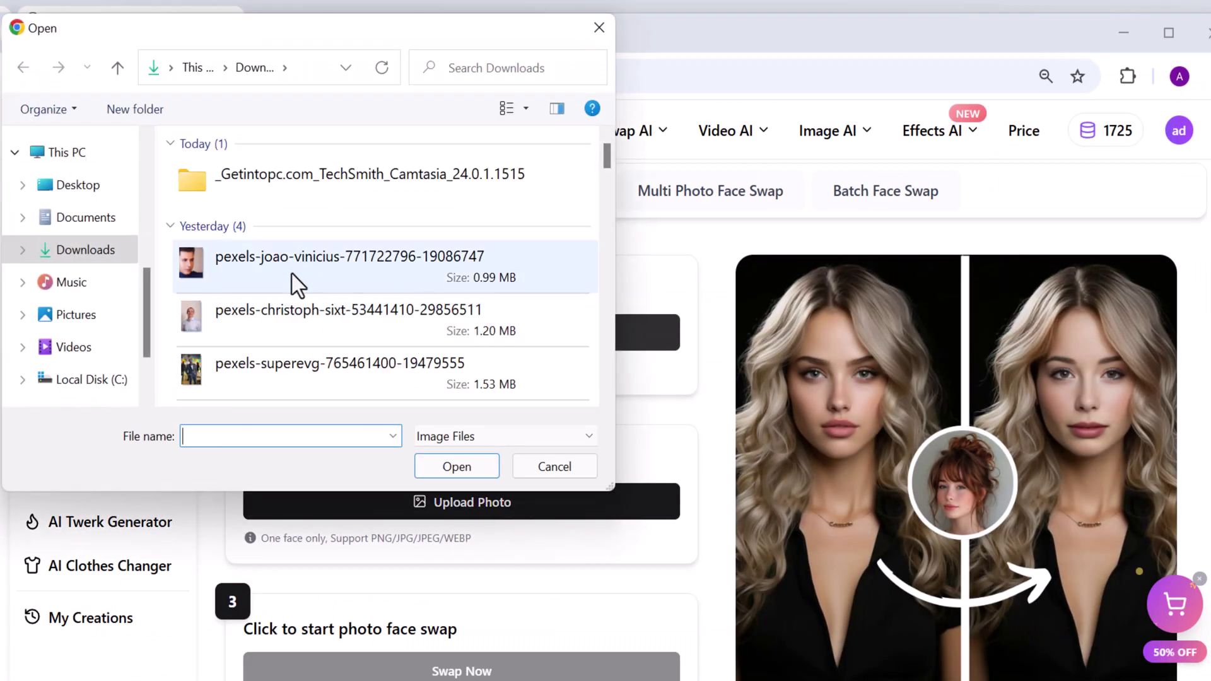
scroll(298, 369, "down", 3)
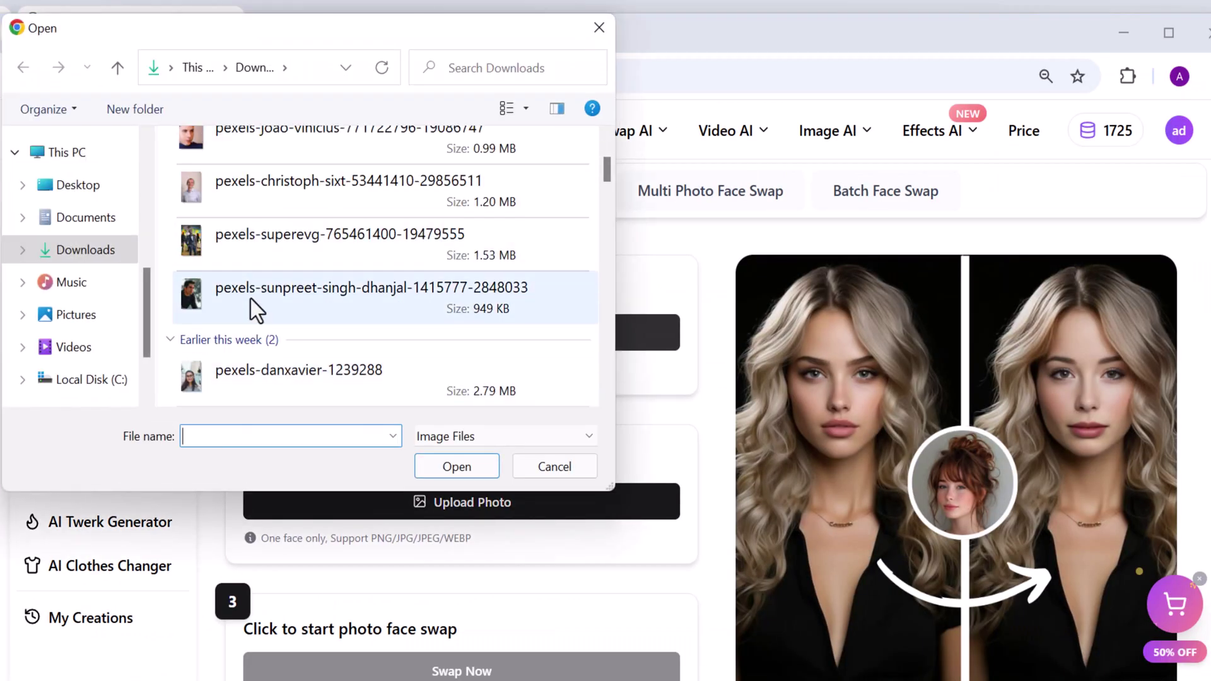
left_click(251, 300)
left_click(456, 467)
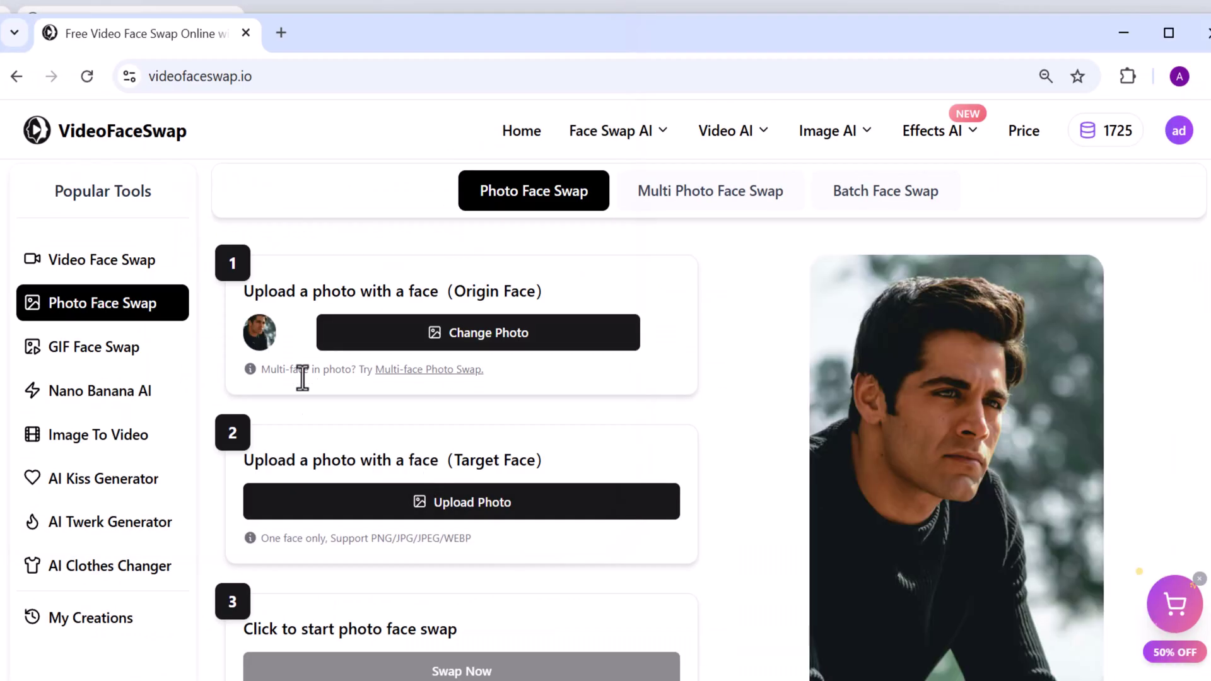
Add the target face photo, run the swap, and compare before/after with the slider
left_click(372, 501)
left_click(320, 271)
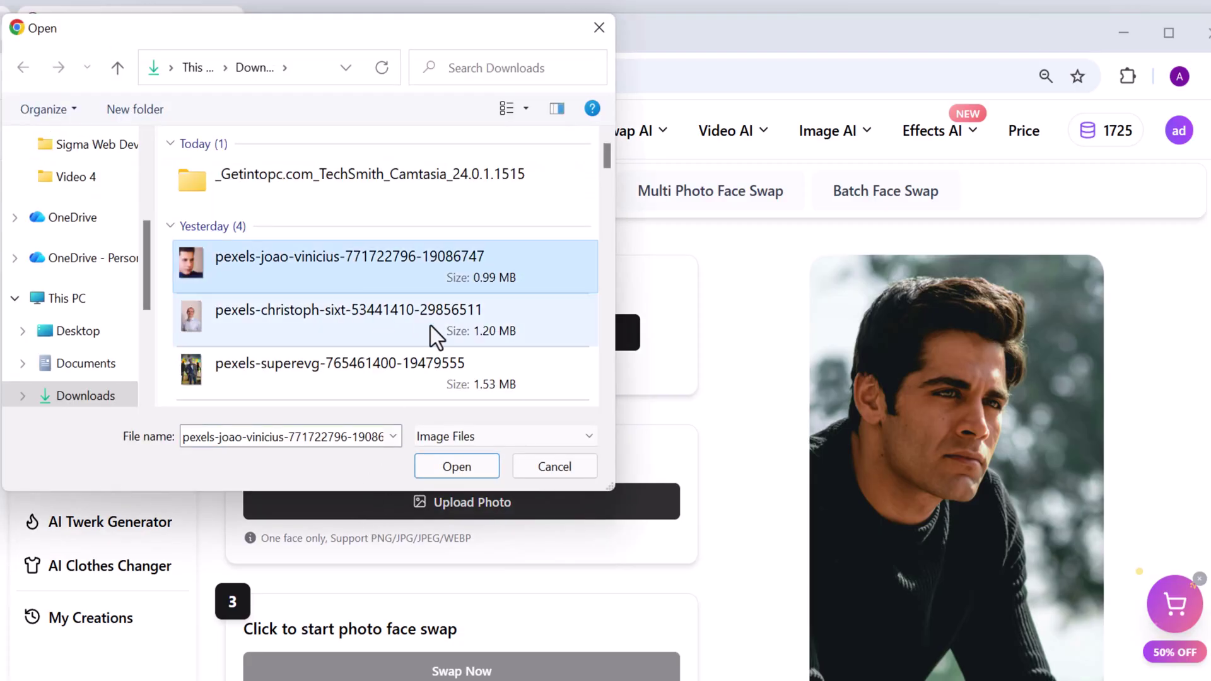
left_click(457, 468)
scroll(435, 427, "down", 1)
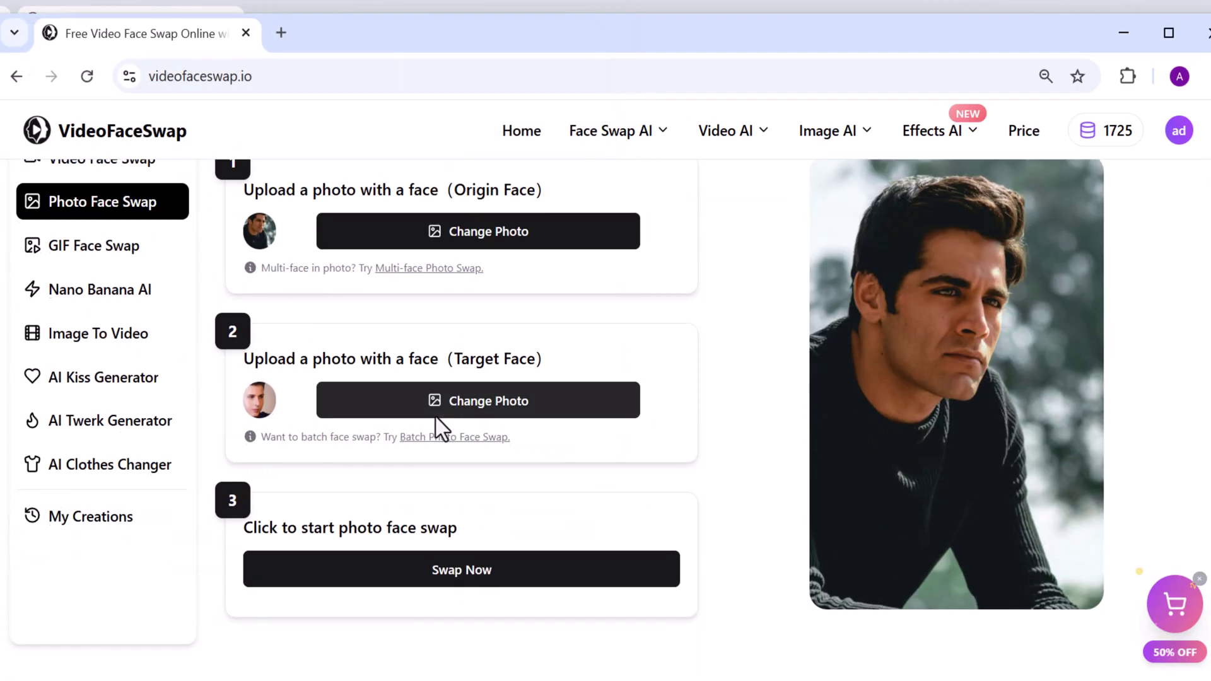
scroll(436, 426, "down", 1)
left_click(424, 469)
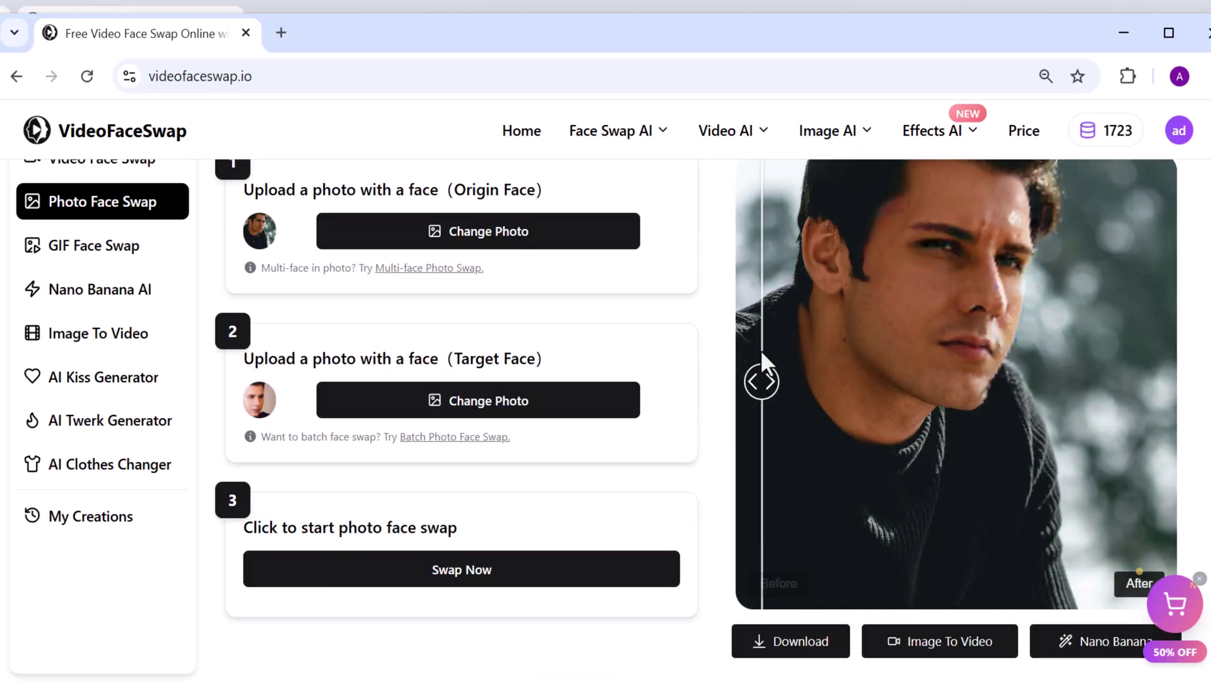
mouse_move(762, 364)
left_mouse_down()
mouse_move(755, 393)
mouse_move(1138, 406)
mouse_move(957, 388)
left_mouse_up()
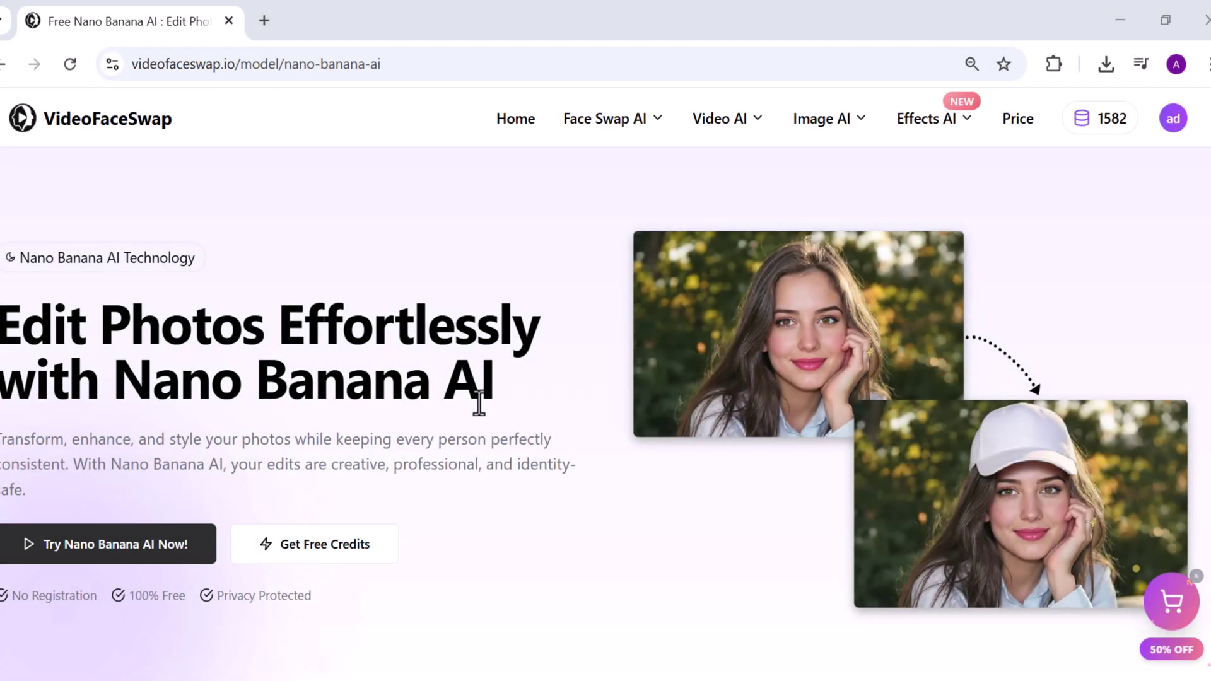
scroll(478, 402, "down", 1)
scroll(480, 402, "down", 1)
scroll(236, 286, "down", 1)
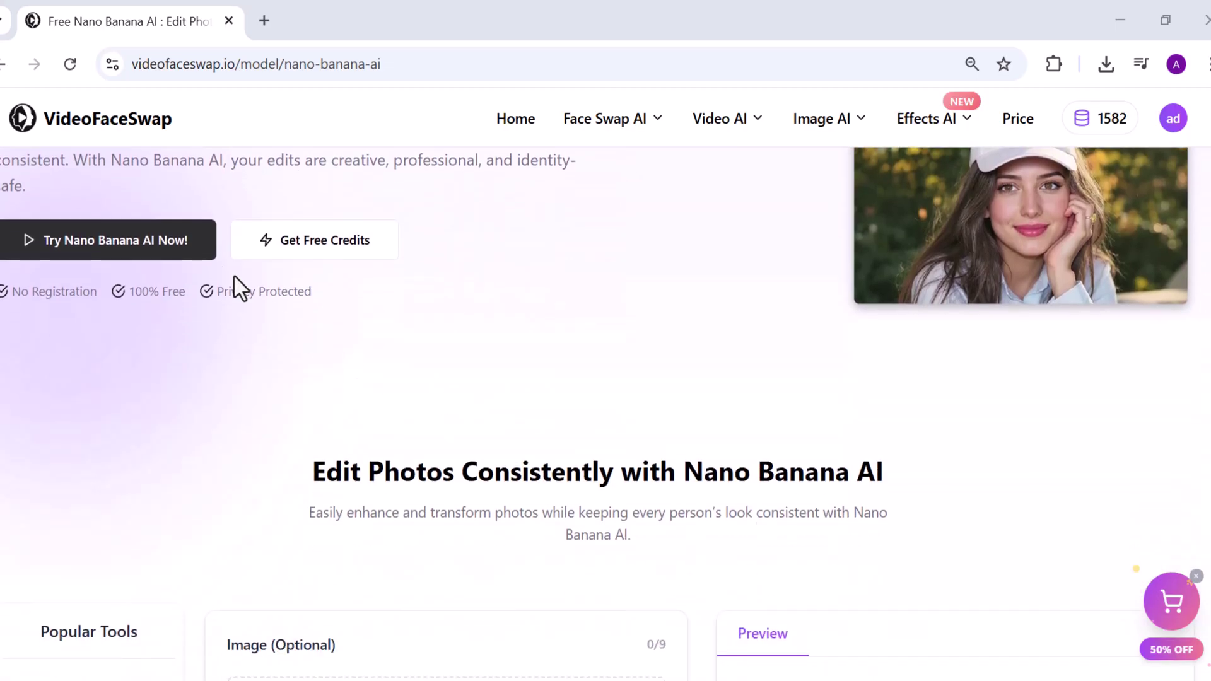
Upload the pexels-christoph-sixt portrait from Downloads into Nano Banana AI's image box
left_click(190, 241)
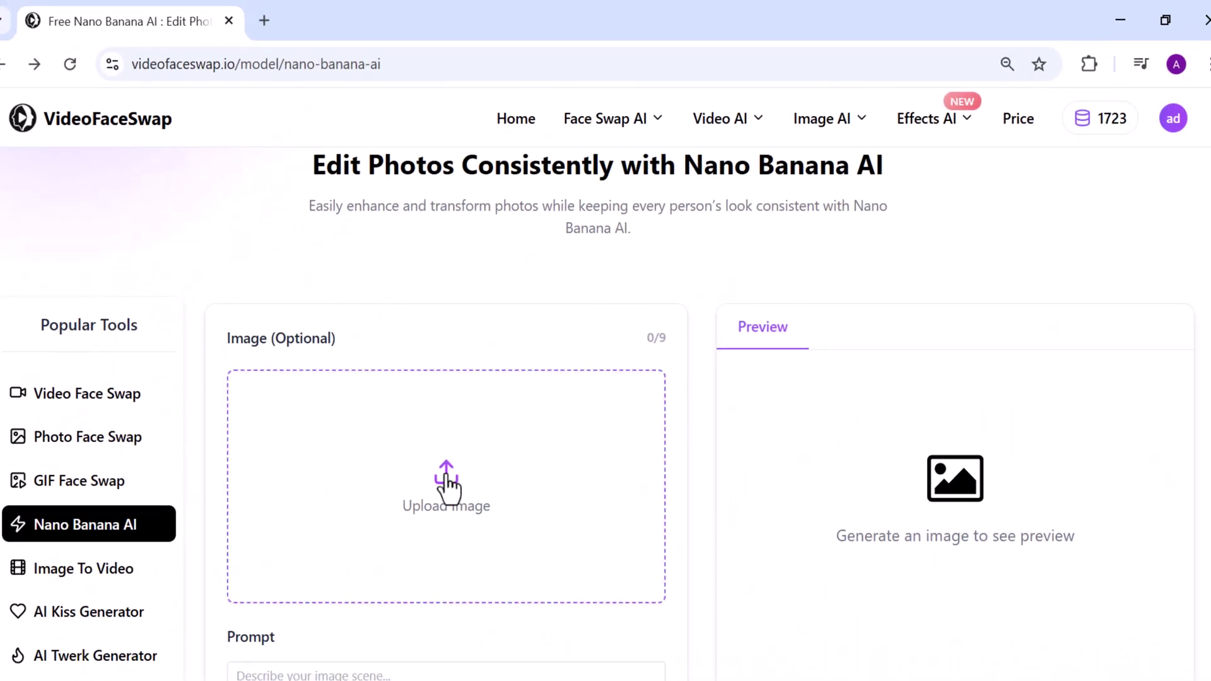
left_click(447, 487)
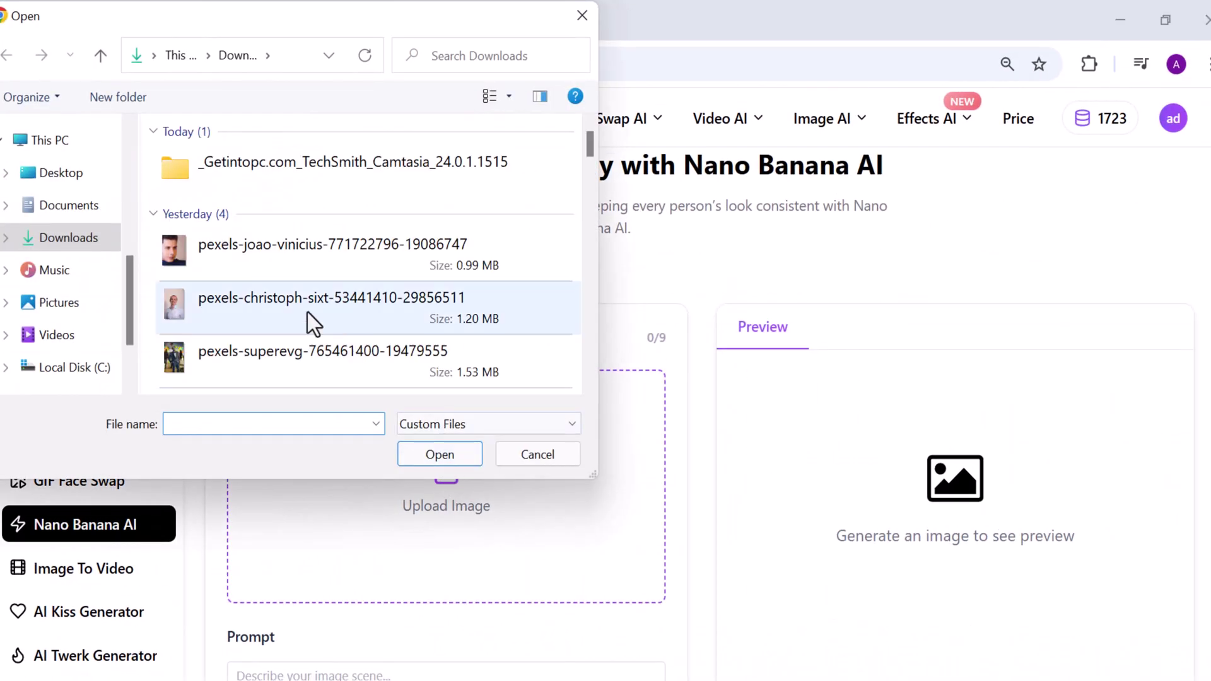
left_click(273, 305)
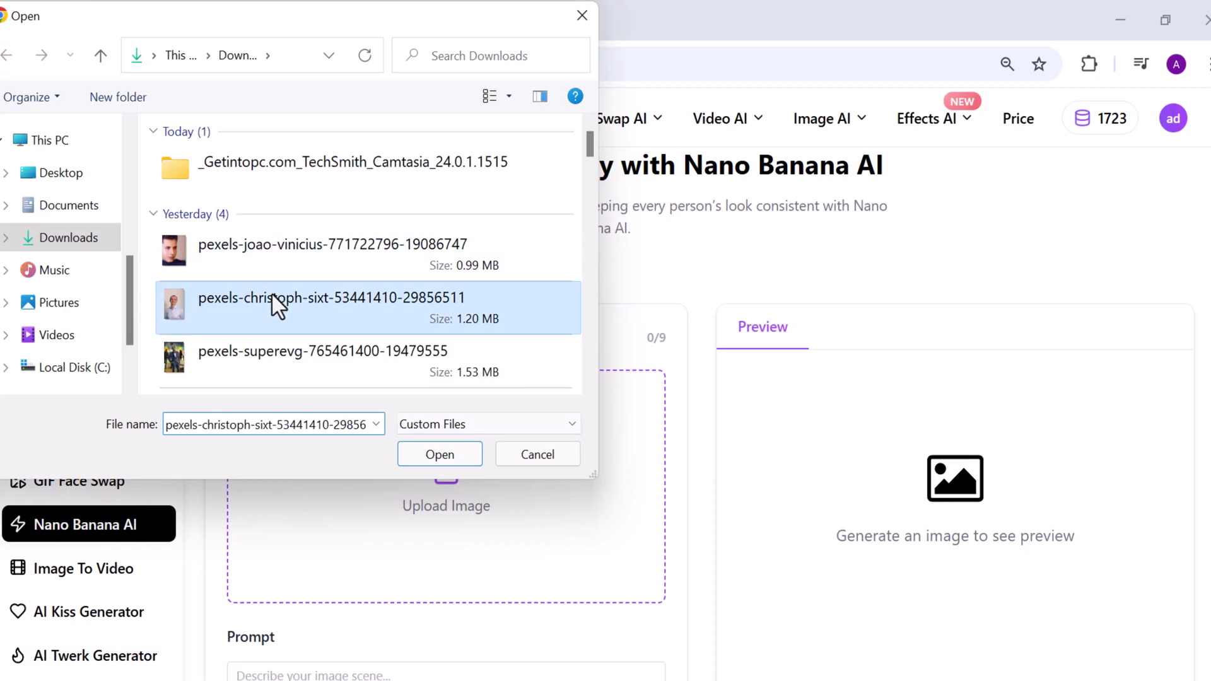
left_click(409, 454)
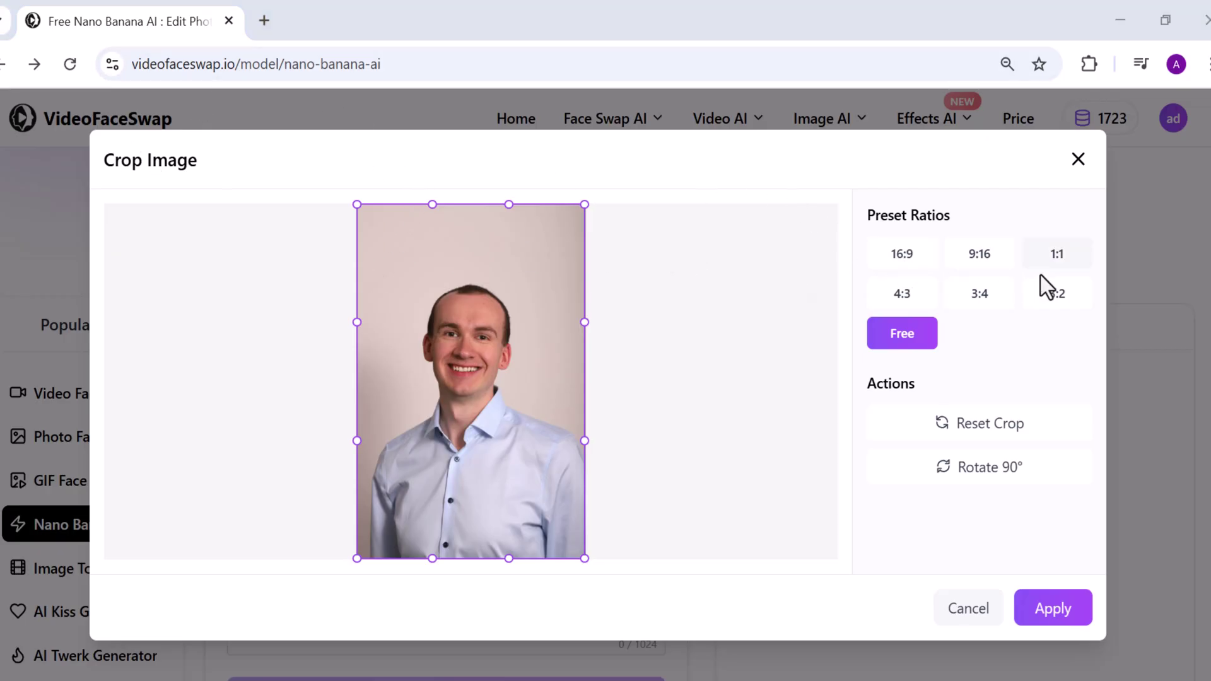
Crop the man's portrait to a 3:4 ratio and apply it
left_click(1052, 295)
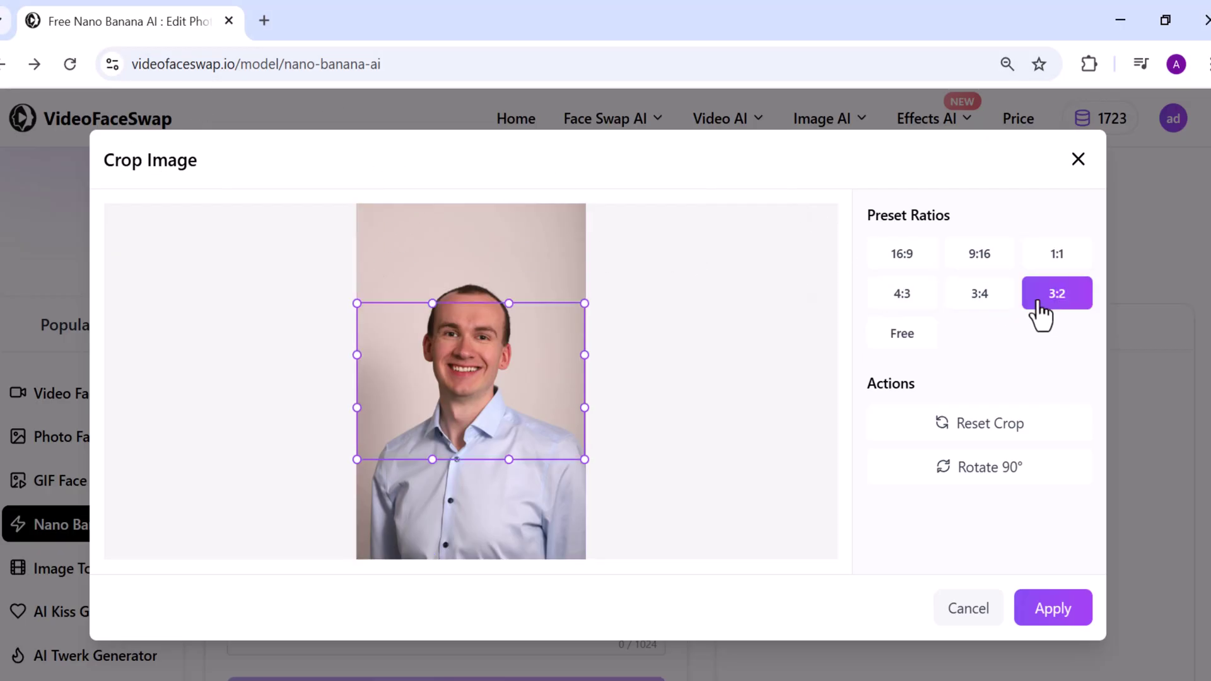
left_click(993, 305)
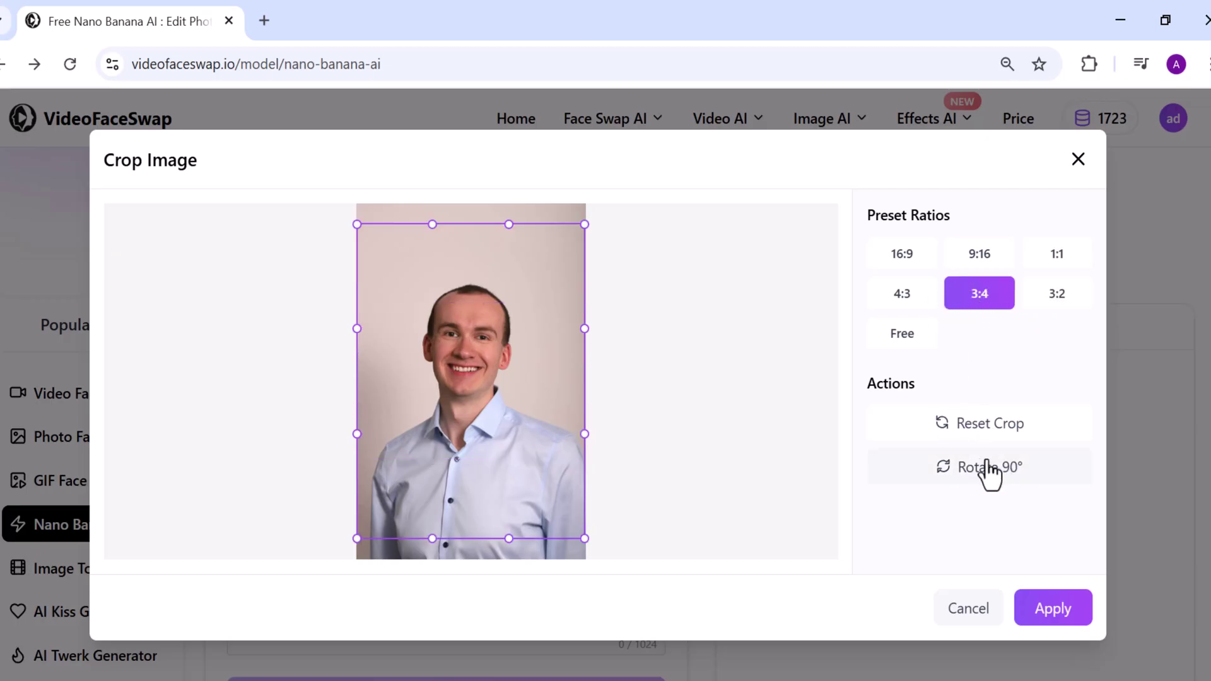
left_click(1055, 610)
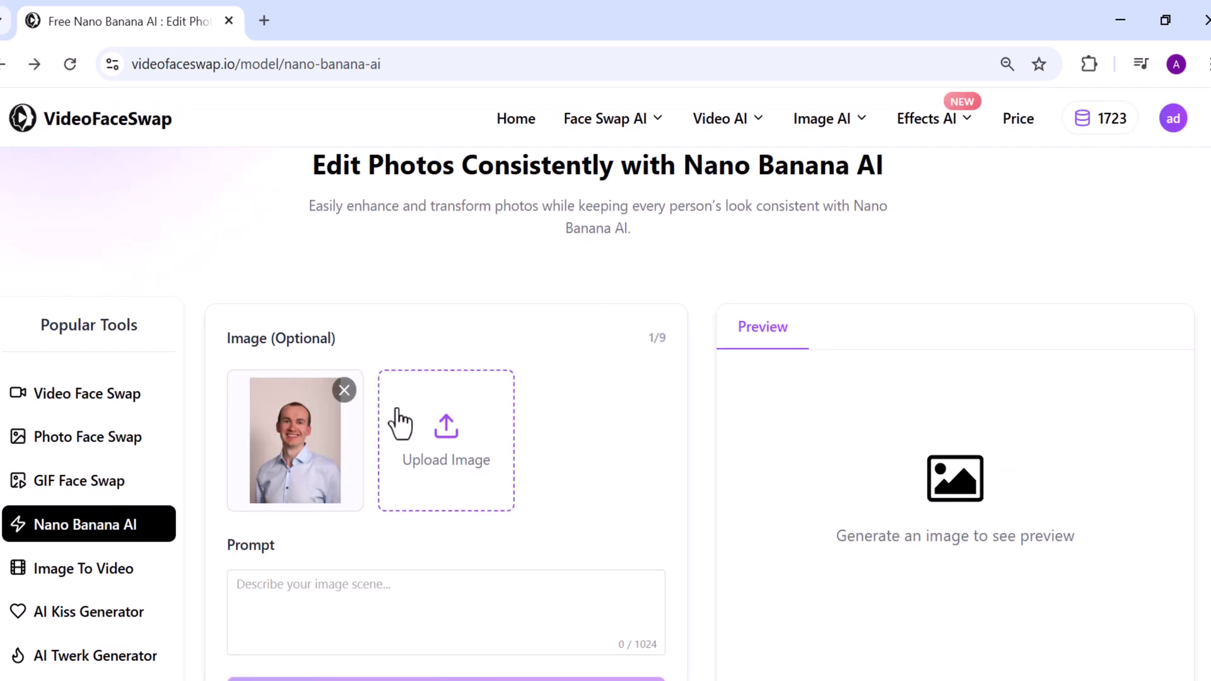
scroll(409, 403, "down", 1)
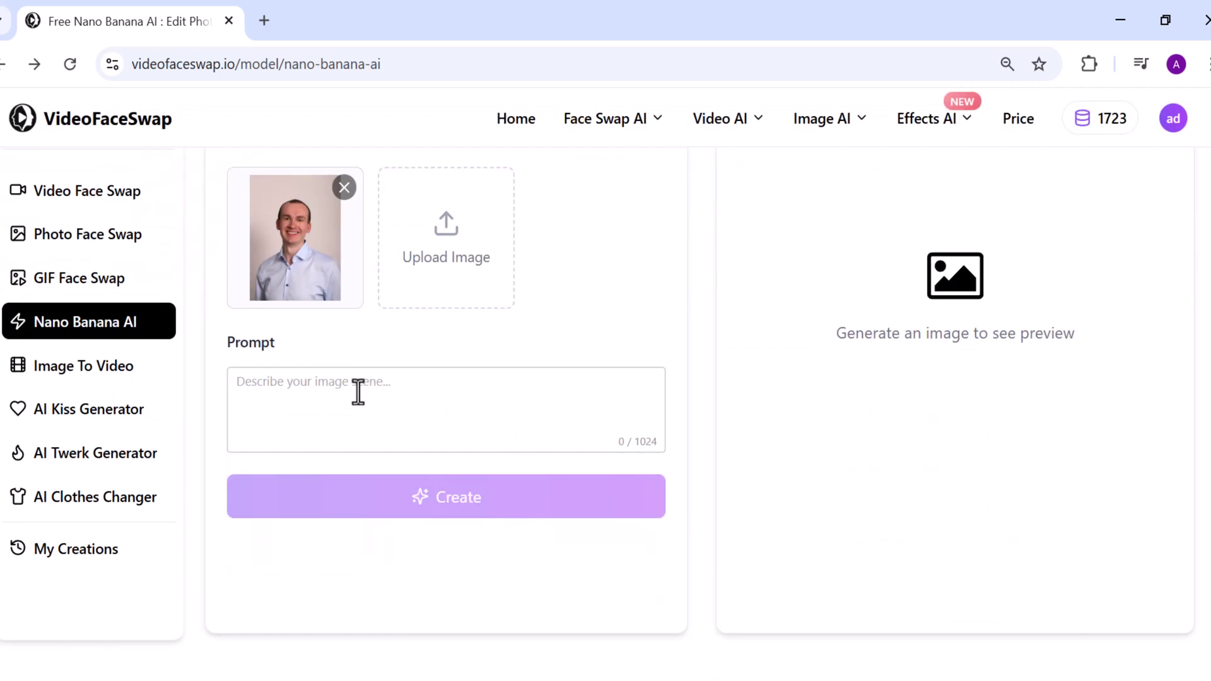
type("change the colour of shirt to black")
Generate the edit 'change the colour of shirt to black'
left_click(412, 494)
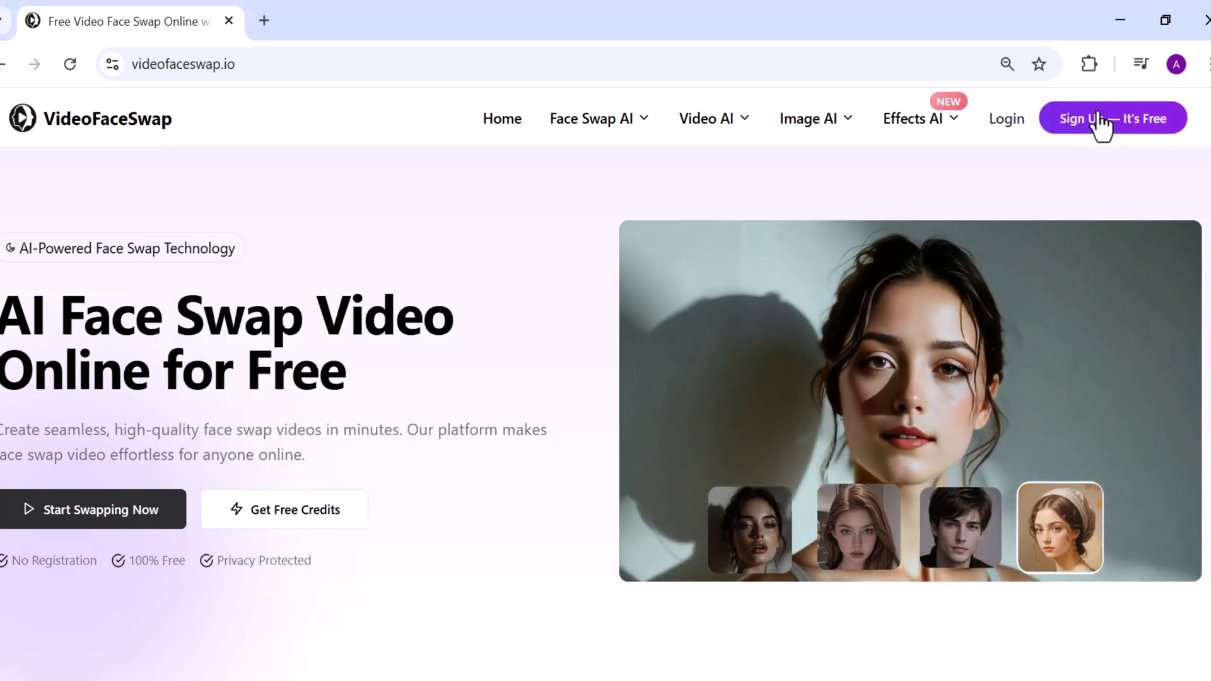
left_click(1100, 124)
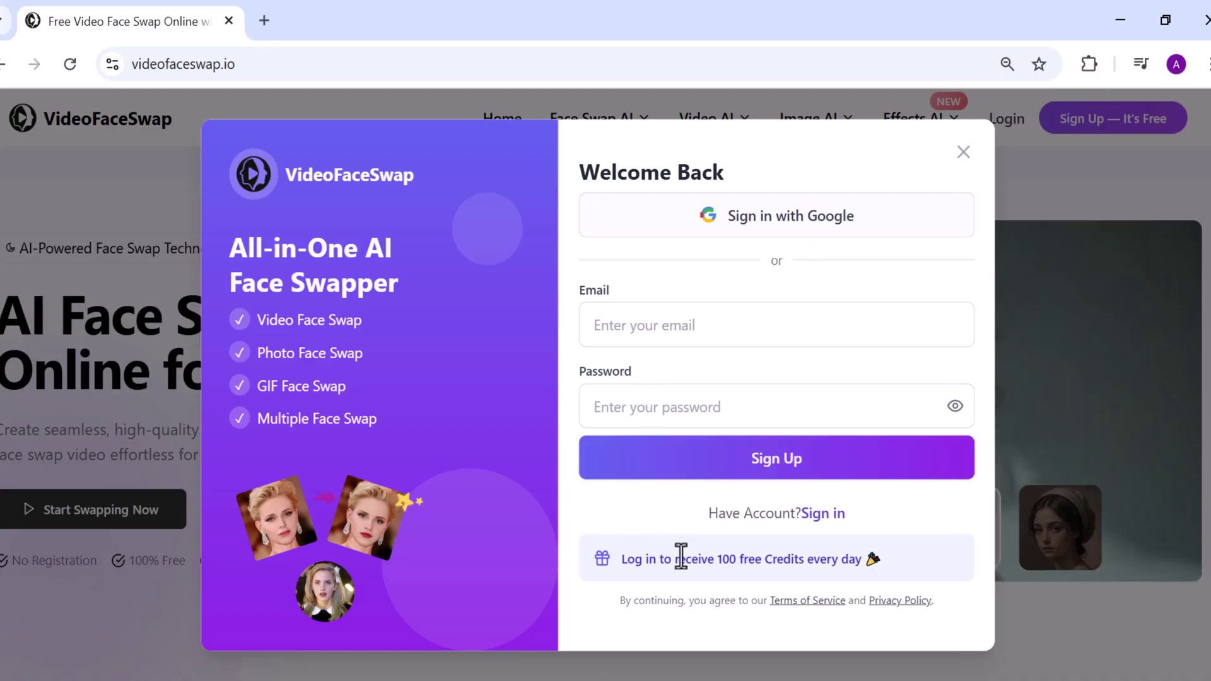
left_click(964, 154)
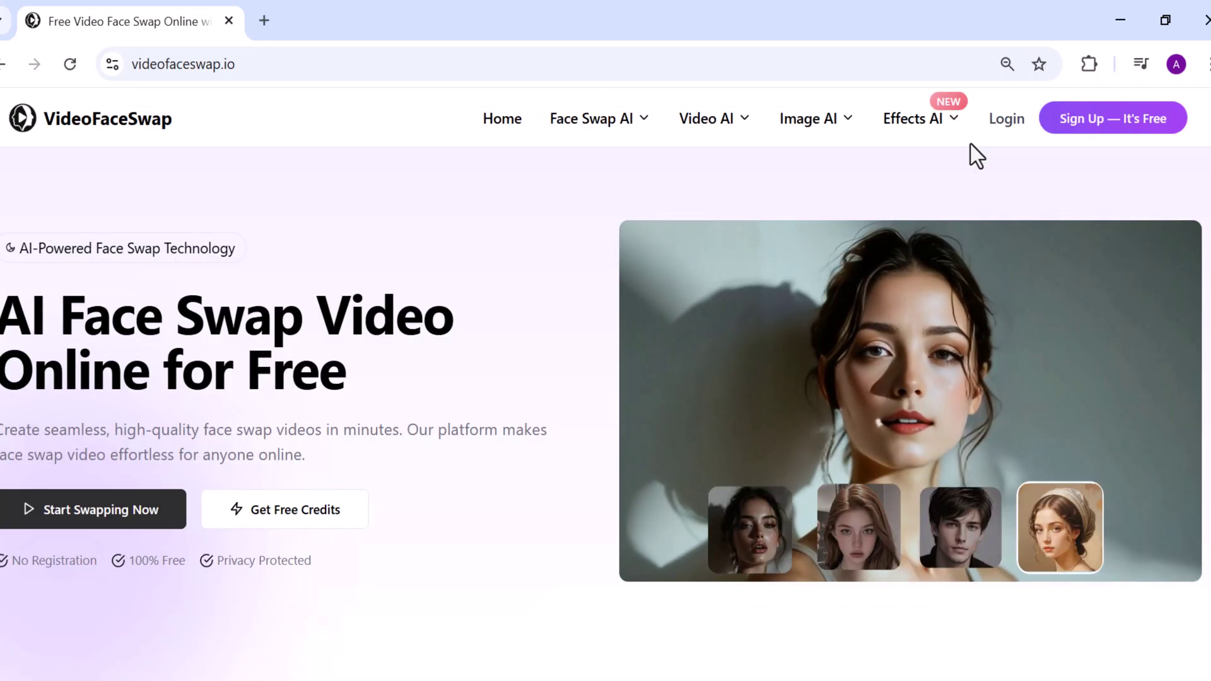